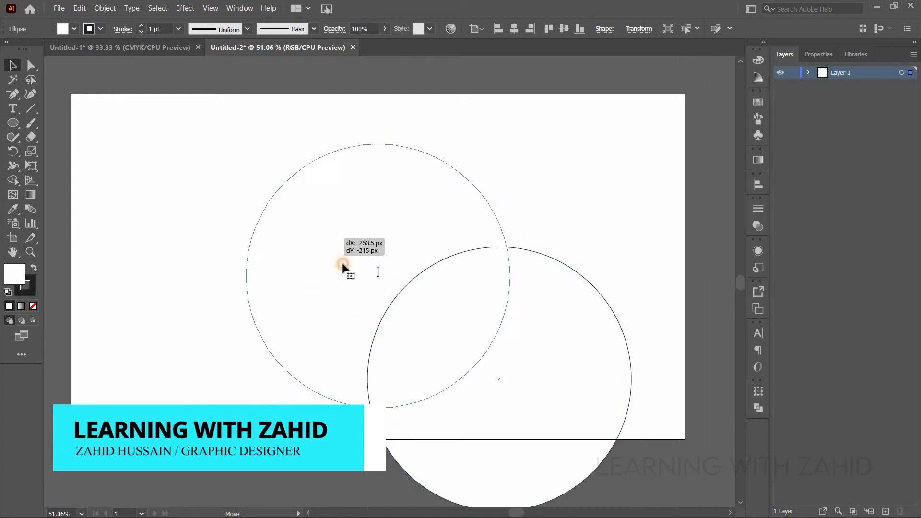
- Centre the circle on the artboard both ways and give it a 040456 fill with no stroke
click(514, 29)
click(565, 29)
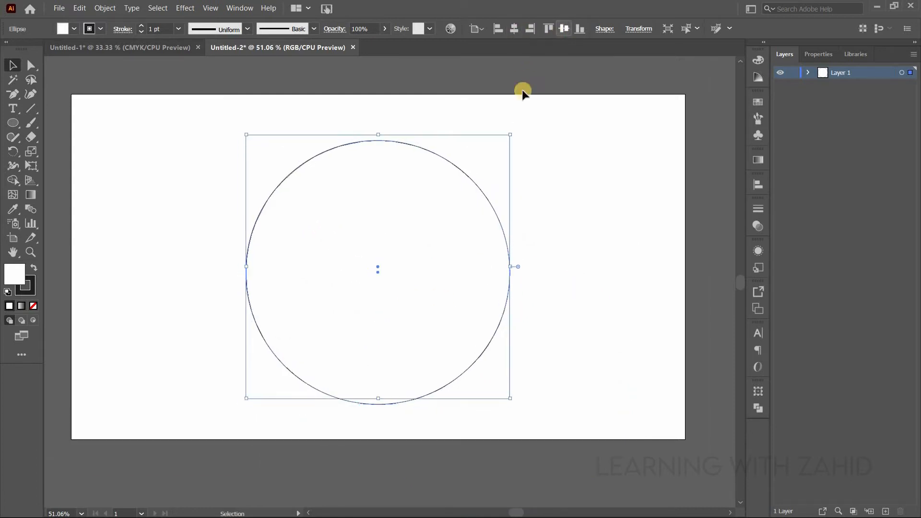
click(35, 307)
click(32, 289)
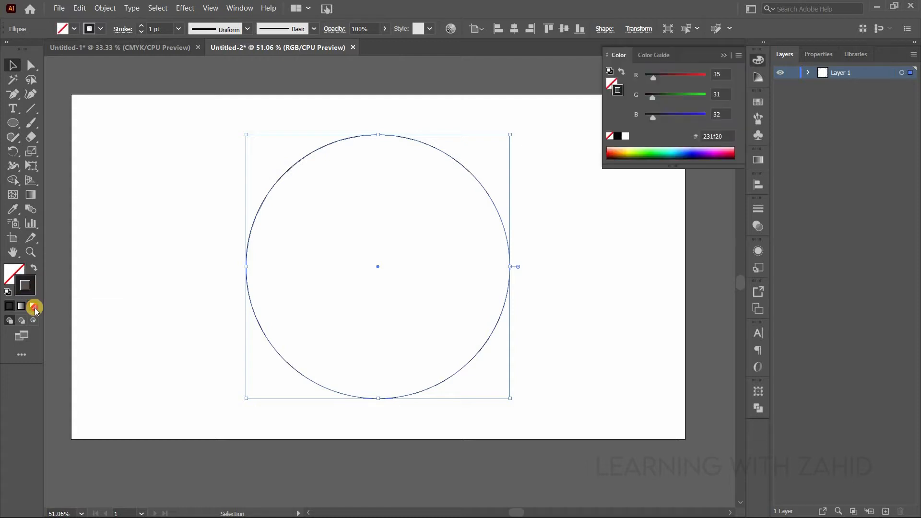
click(34, 307)
double_click(16, 271)
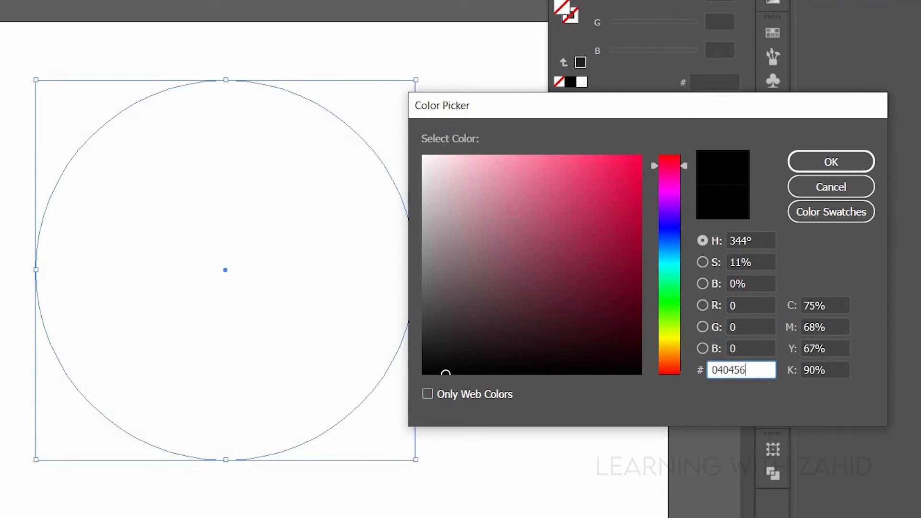
key(Return)
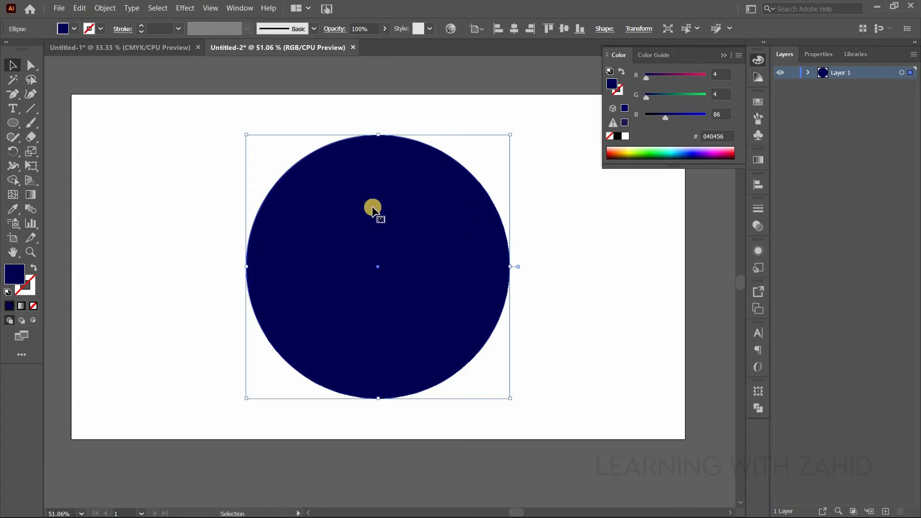
click(438, 382)
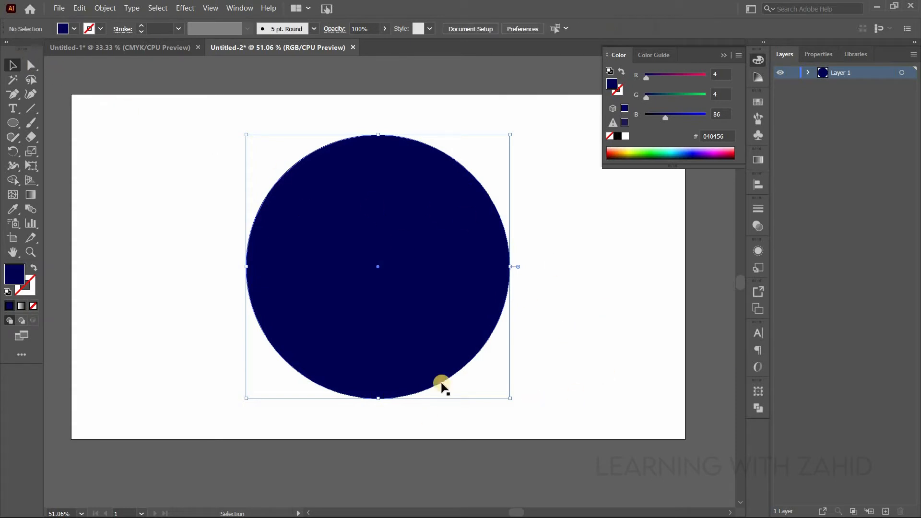
- Create a three-sided polygon with a 40 px radius in the empty area below the artboard
drag(329, 243, 709, 249)
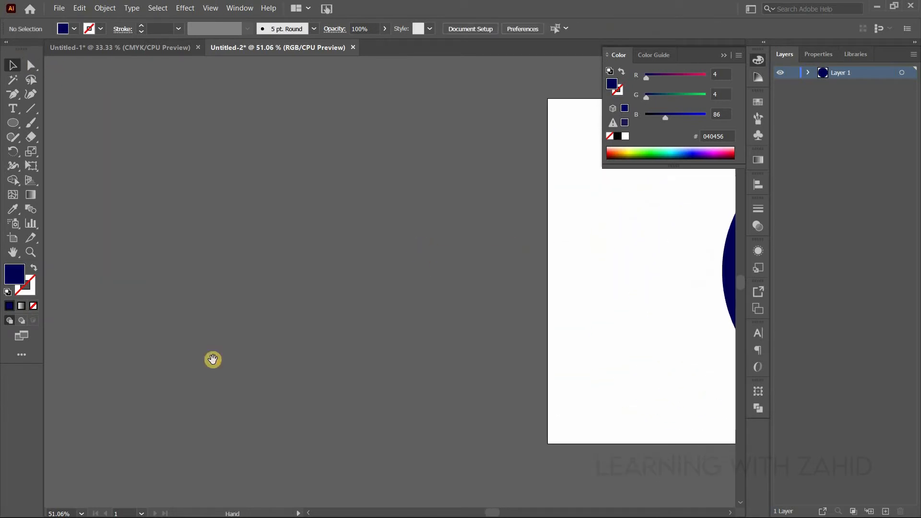
click(10, 122)
drag(10, 123, 58, 164)
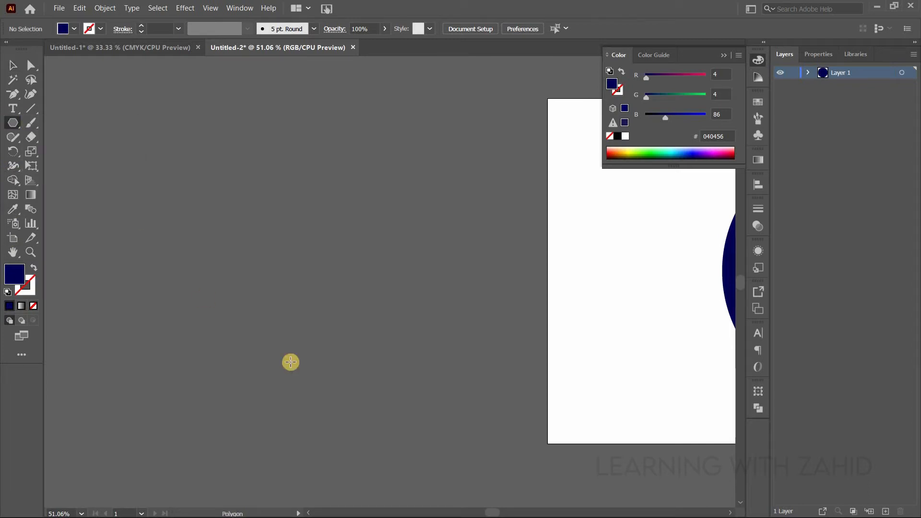
drag(336, 288, 114, 151)
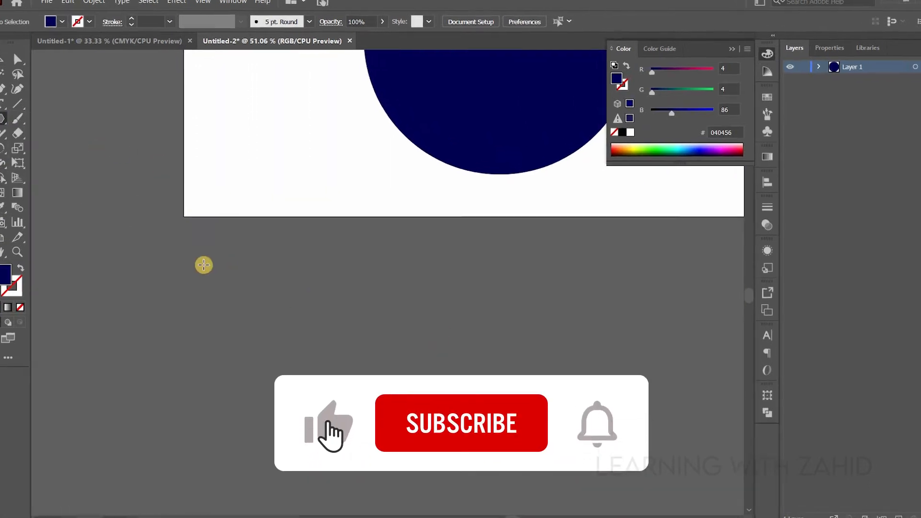
click(171, 287)
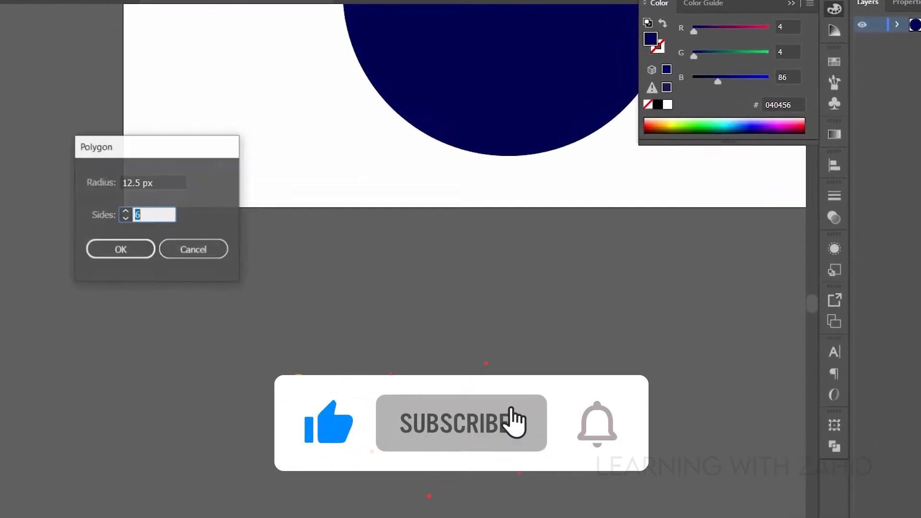
double_click(130, 181)
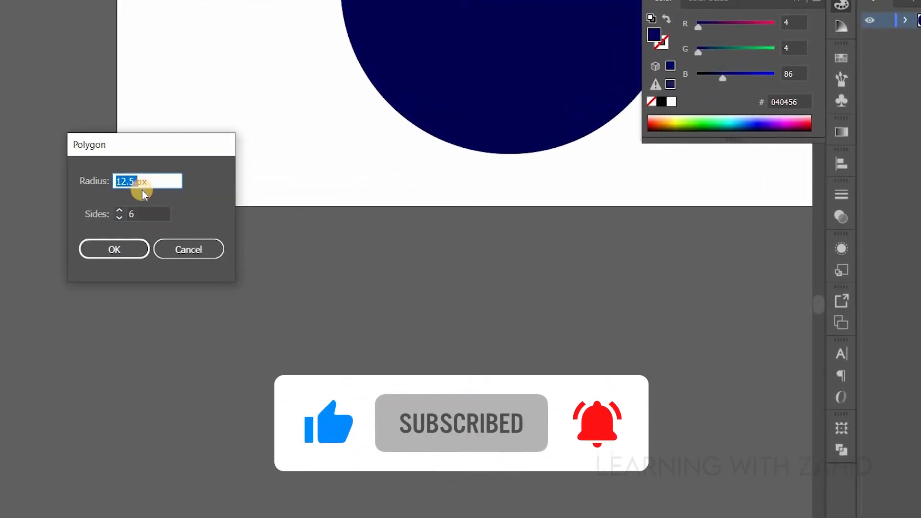
text(40)
key(Tab)
text(3)
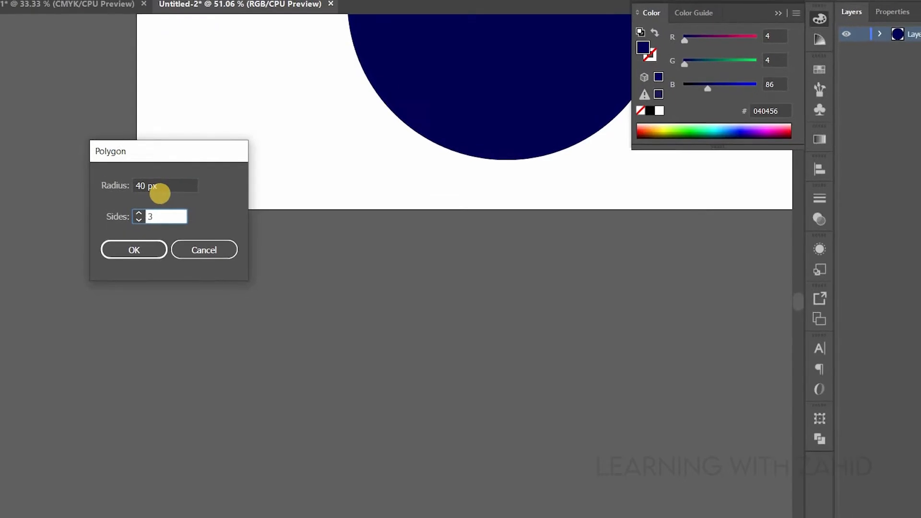
key(Return)
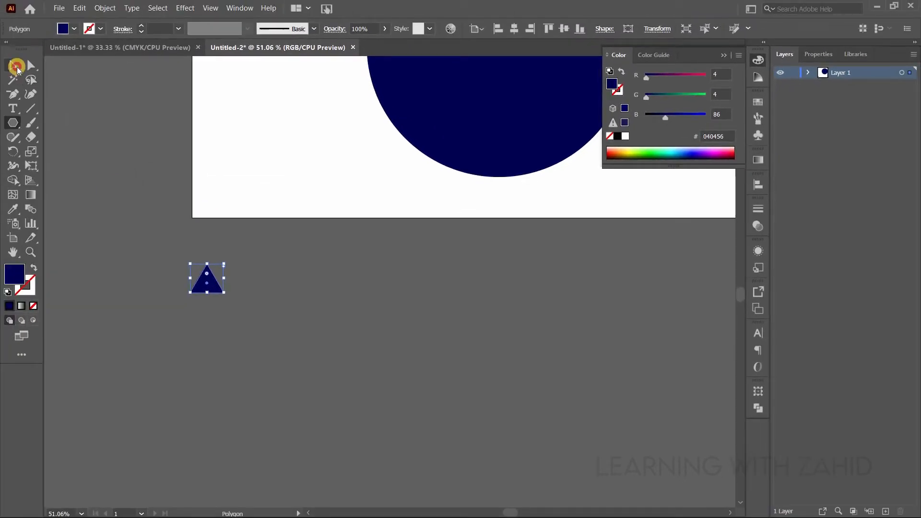
- Turn the triangle into a white (ffffff) outline with no fill
click(17, 67)
key(plus)
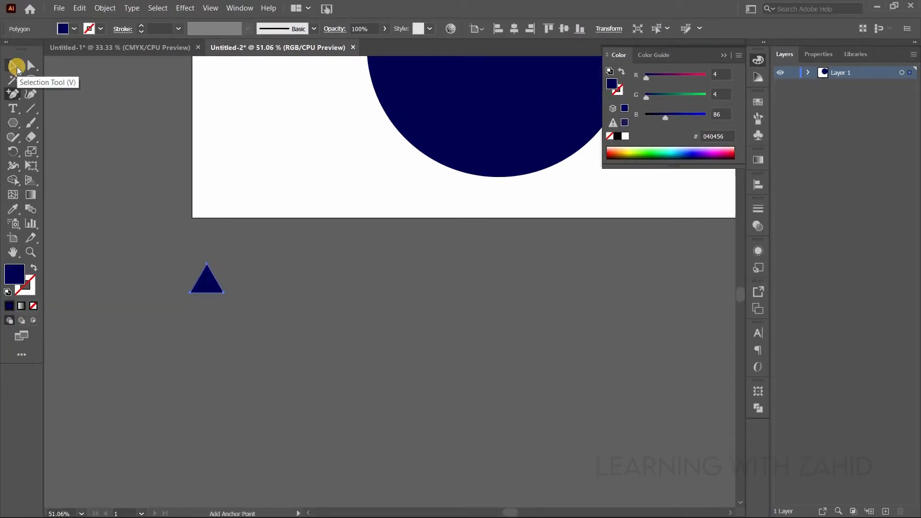
key(ctrl+plus)
key(ctrl+plus)
key(ctrl+plus)
key(ctrl+plus)
key(ctrl+plus)
key(ctrl+plus)
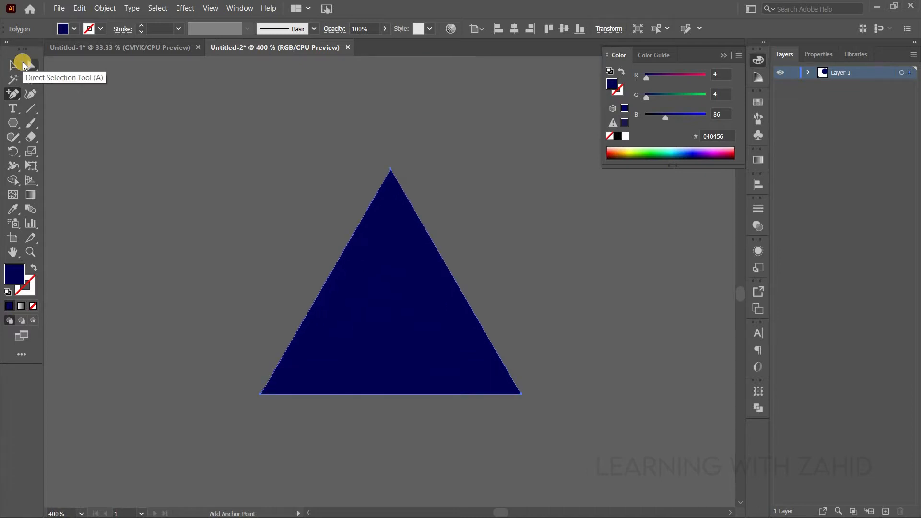
key(ctrl+minus)
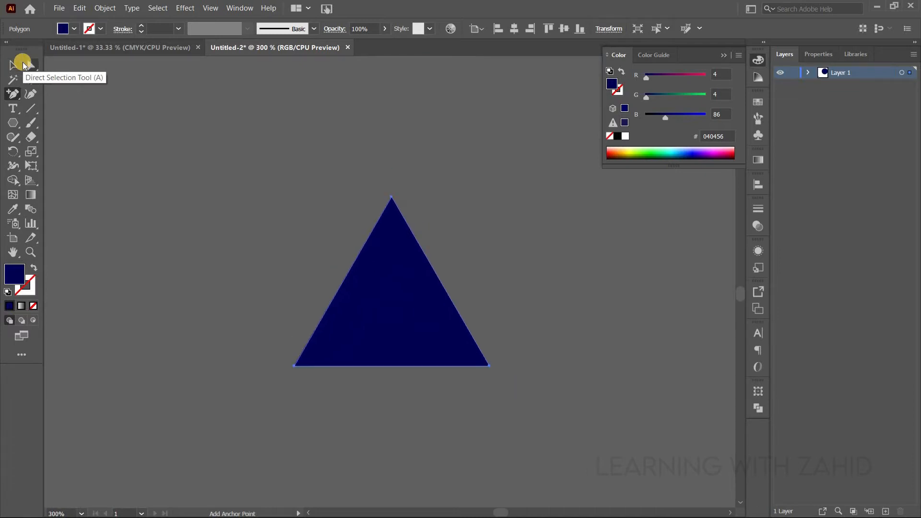
double_click(15, 270)
drag(515, 188, 551, 183)
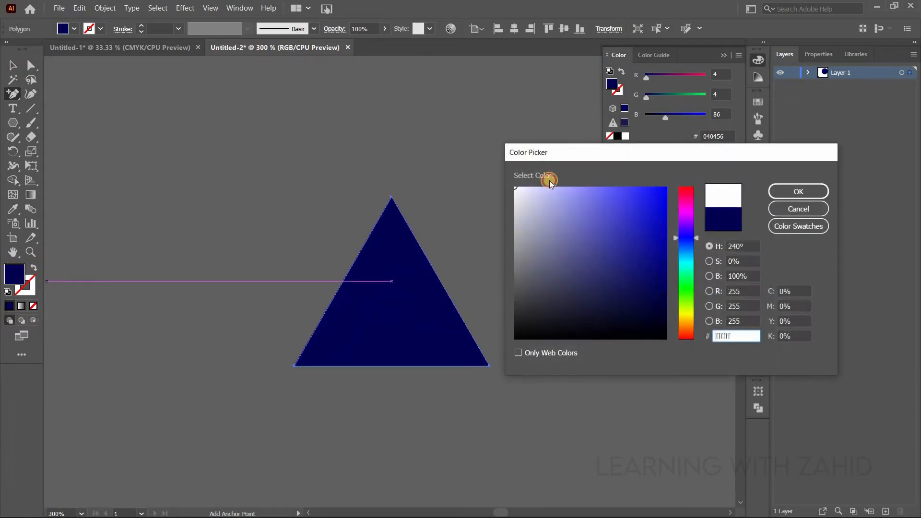
click(793, 197)
click(33, 270)
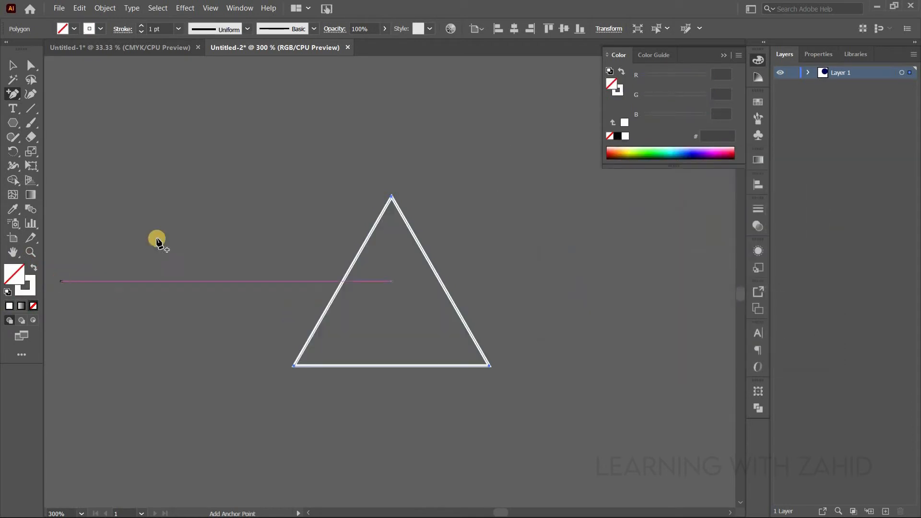
- Set the triangle's stroke weight to 0.25 pt and its opacity to 50%, leaving it deselected
click(141, 31)
click(141, 32)
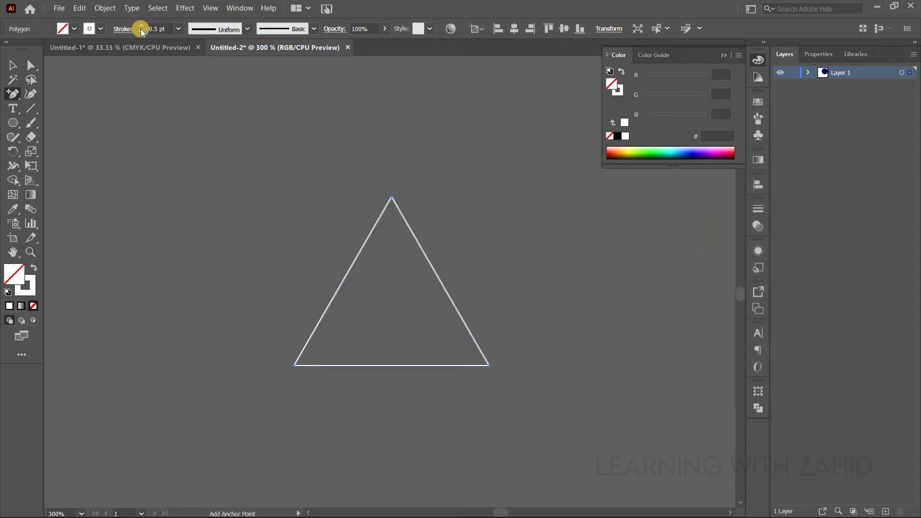
click(141, 32)
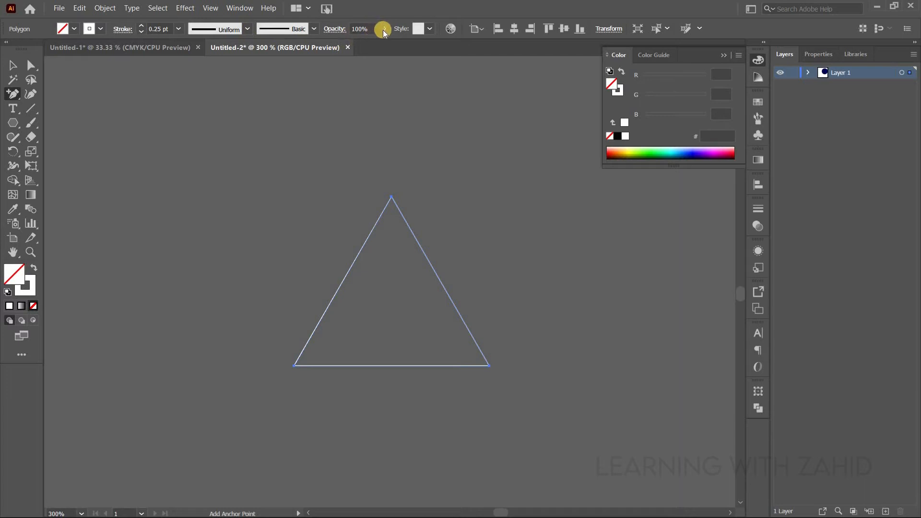
click(363, 30)
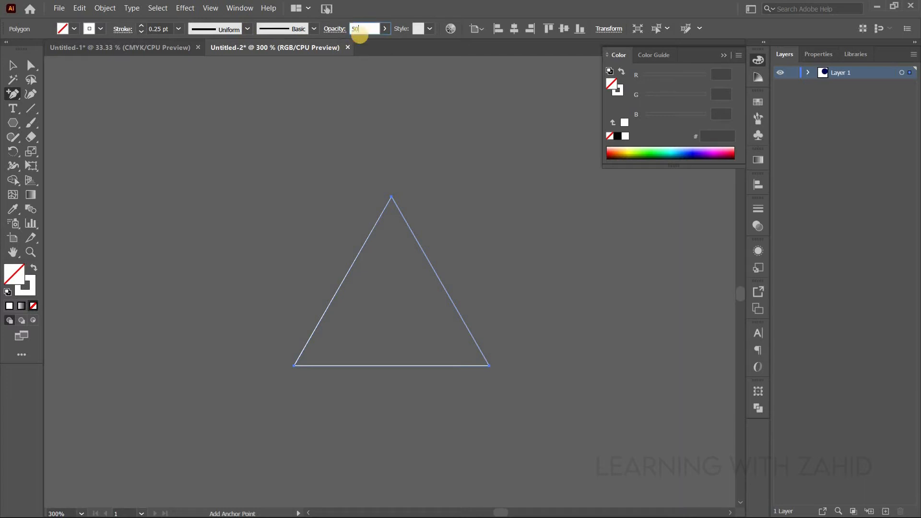
key(Return)
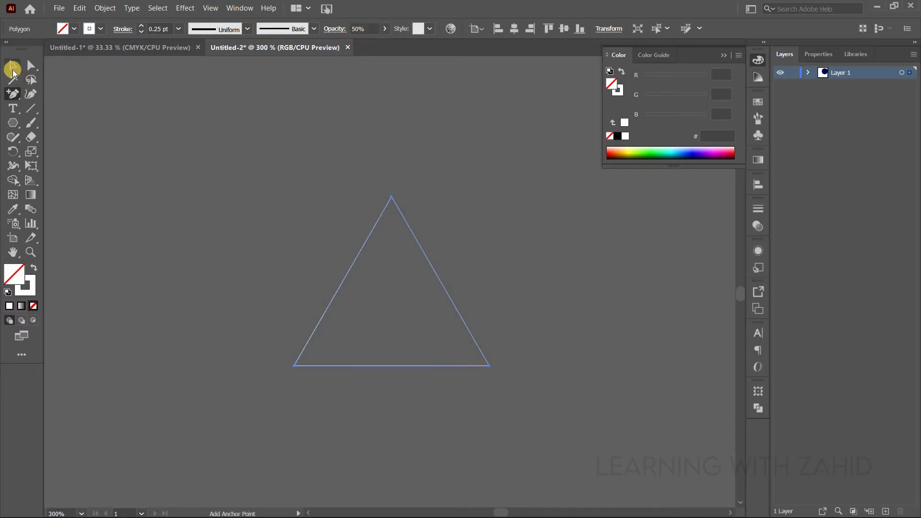
click(13, 66)
click(137, 249)
- Create a six-sided polygon with 12.5 px radius, white fill and no stroke, and place one on each corner of the triangle
click(12, 123)
click(272, 213)
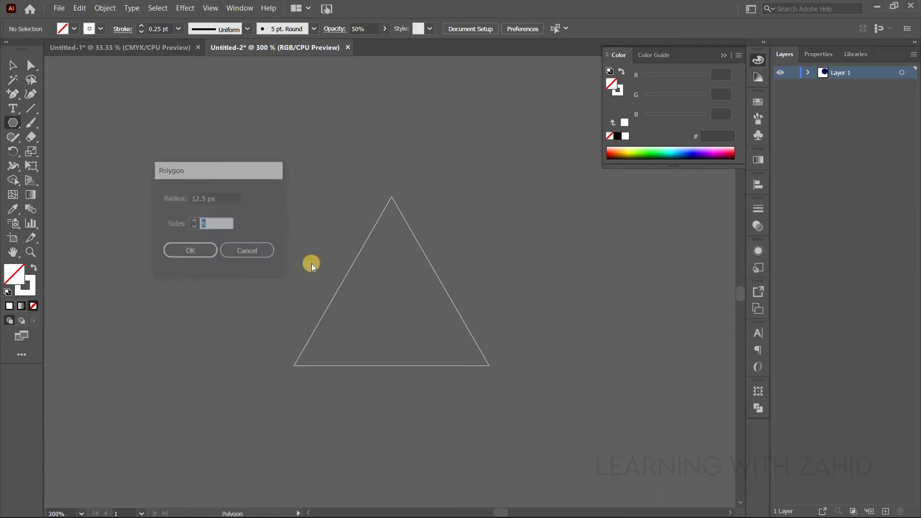
click(207, 251)
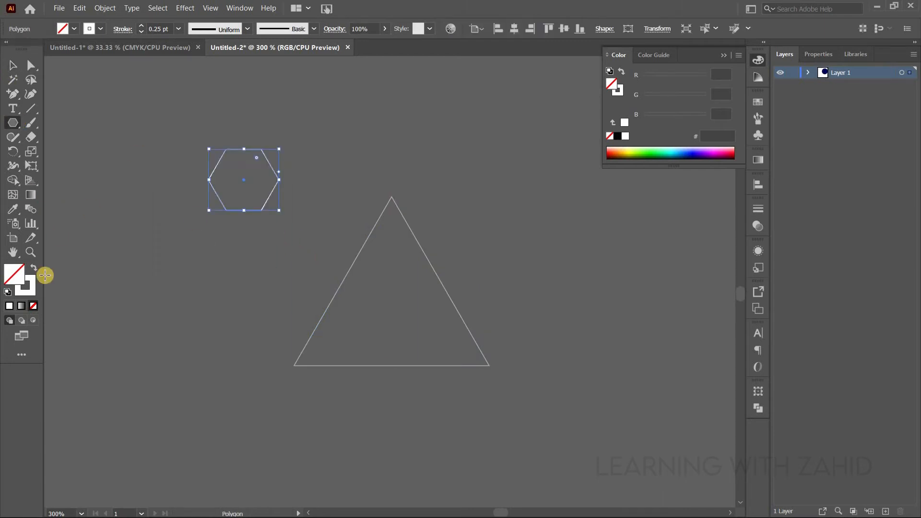
click(31, 267)
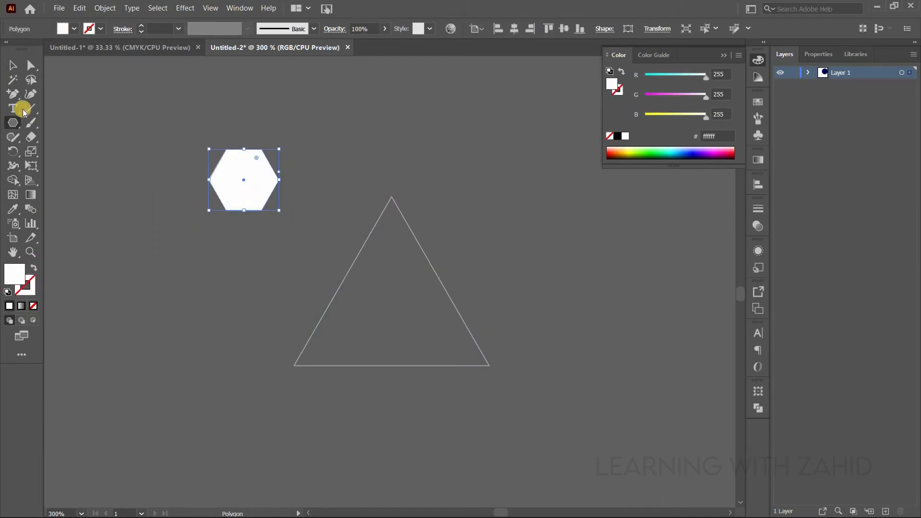
key(v)
drag(243, 186, 297, 374)
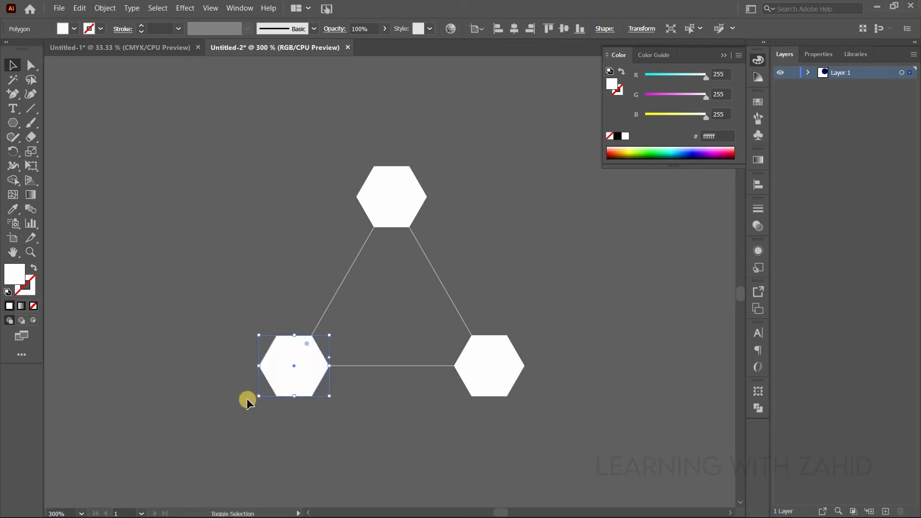
- Group the triangle outline with its three corner hexagons
click(204, 164)
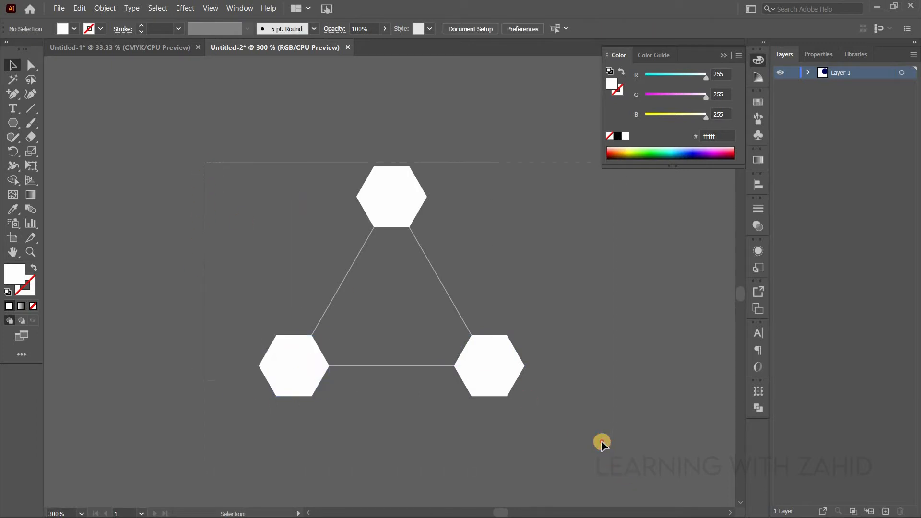
key(ctrl+a)
key(ctrl+g)
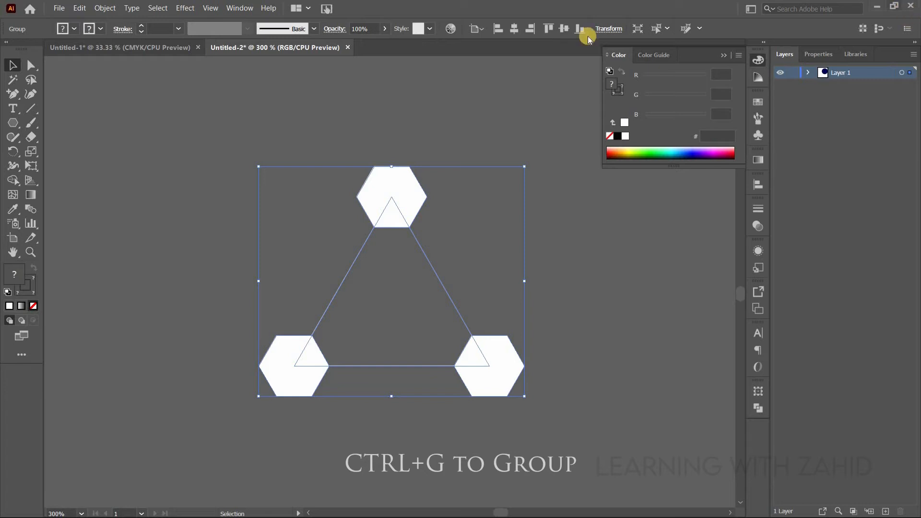
click(596, 317)
- Add a Transform effect to the triangle-and-hexagon group, with preview enabled and copies set to 1
key(ctrl+minus)
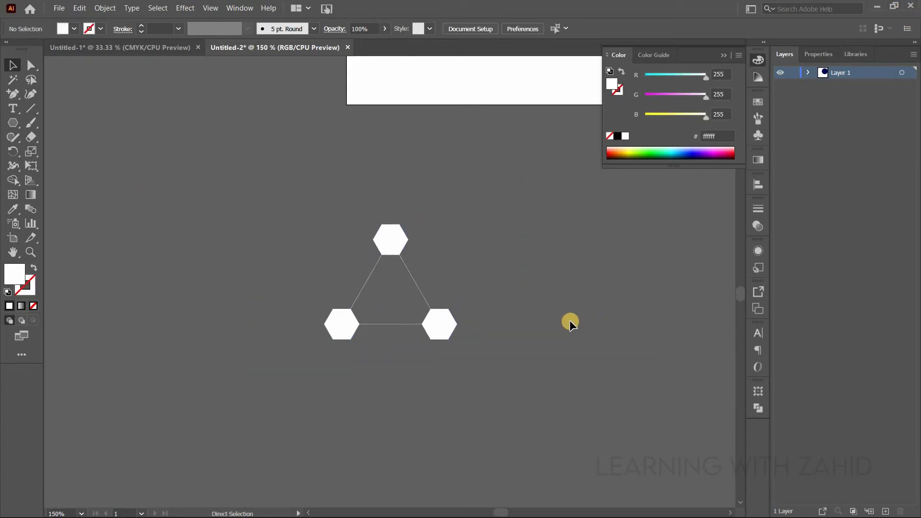
key(ctrl+minus)
drag(545, 273, 303, 235)
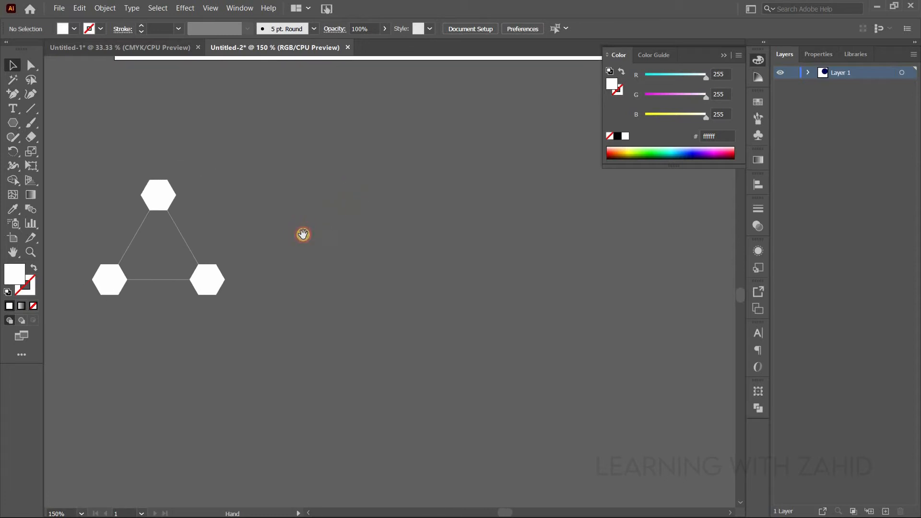
click(723, 56)
key(ctrl+a)
click(758, 251)
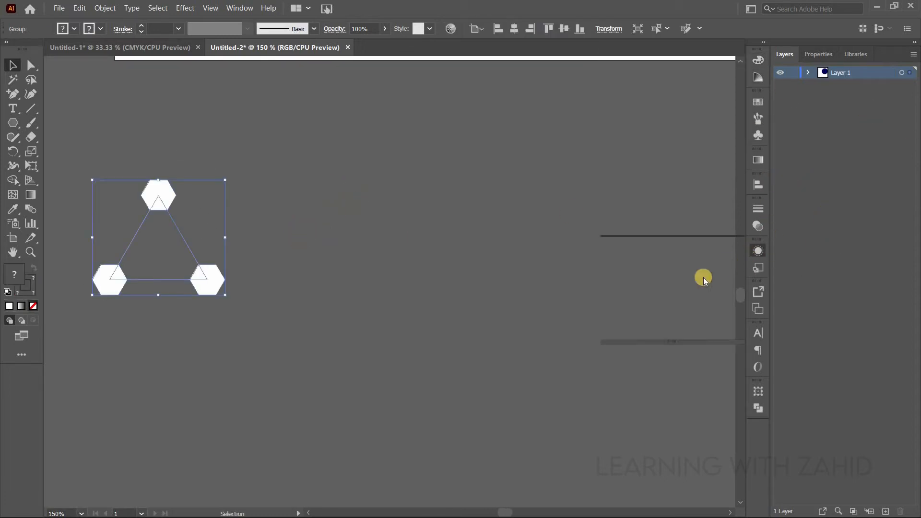
click(643, 333)
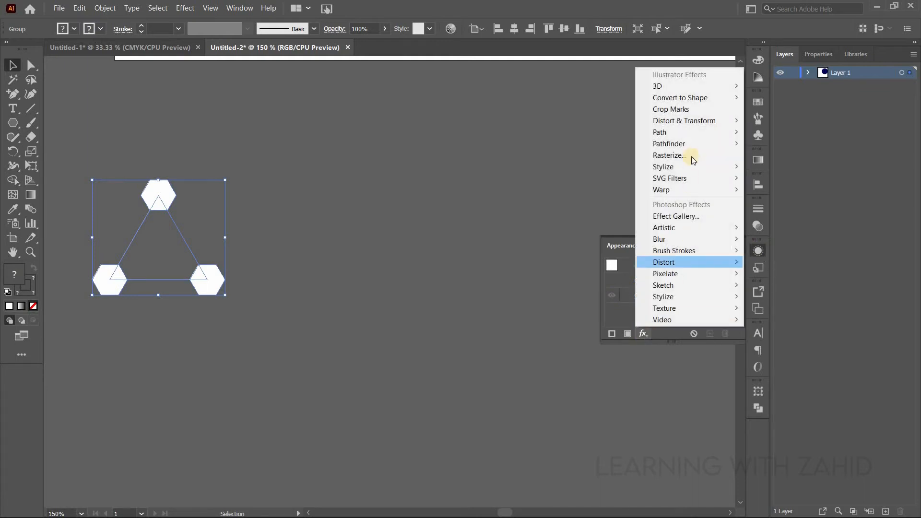
mouse_move(699, 124)
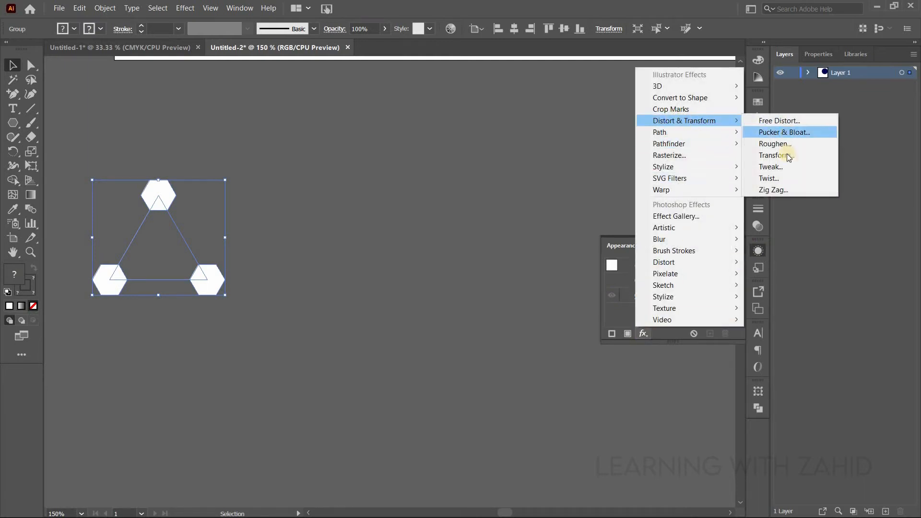
click(765, 156)
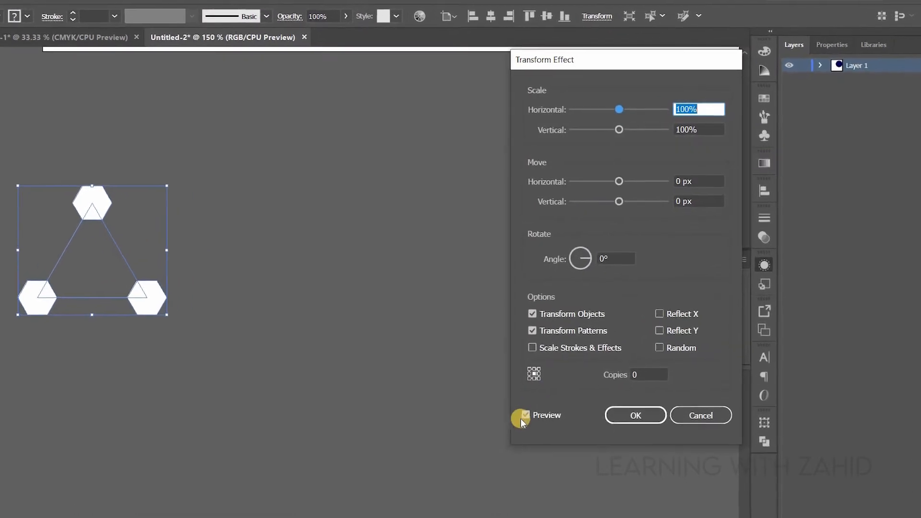
click(525, 416)
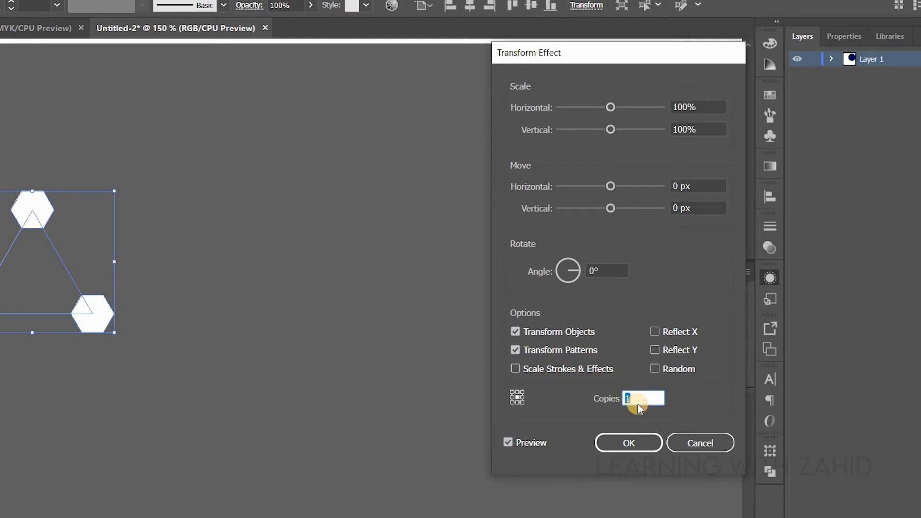
- Set the Transform effect's horizontal move to 69 px and its number of copies to 2
click(677, 185)
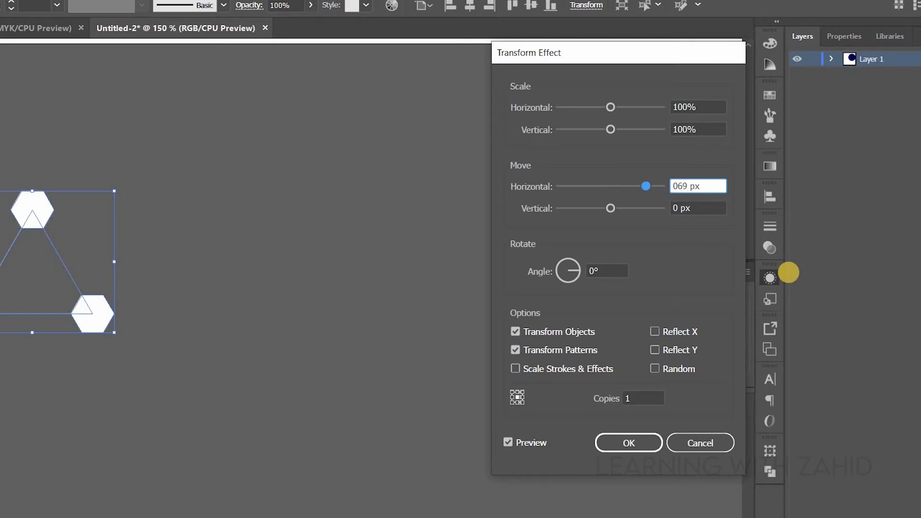
key(Tab)
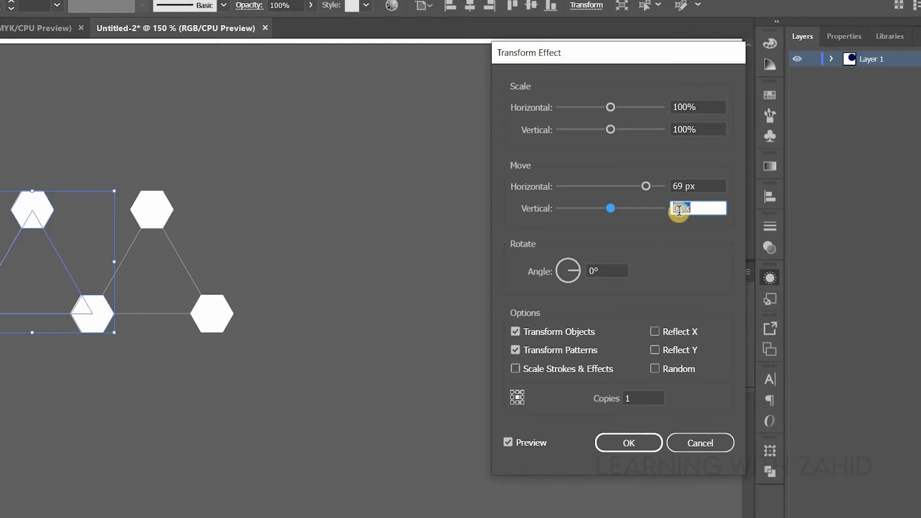
click(639, 396)
key(Up)
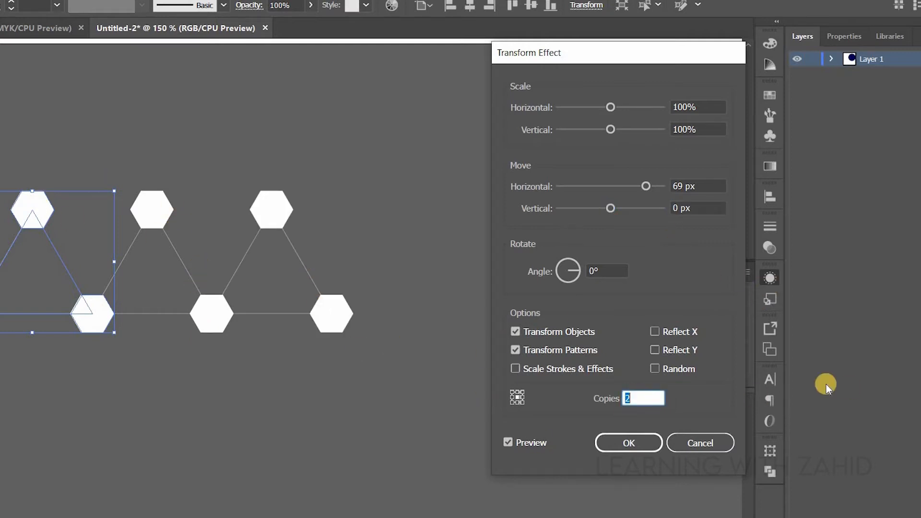
- Turn on Reflect Y and reduce the horizontal move to 35 px so the flipped copies interlock with the original triangle
click(655, 350)
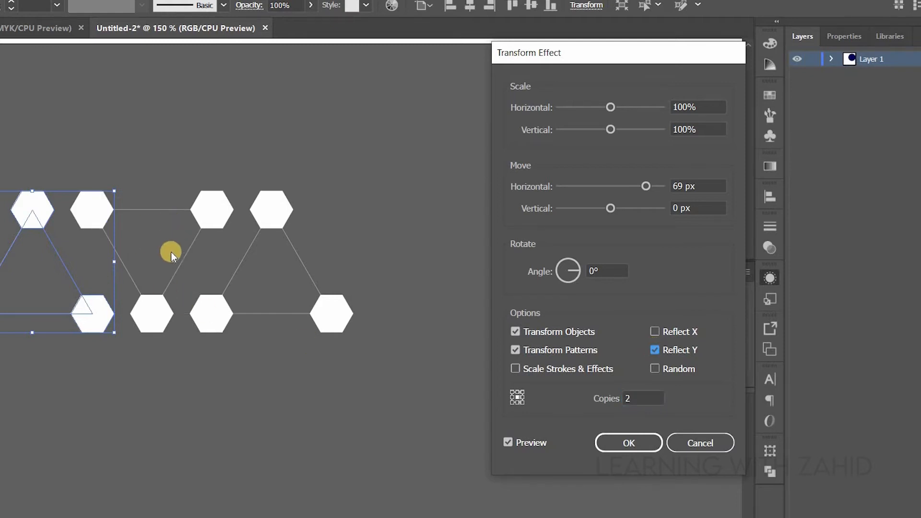
click(681, 187)
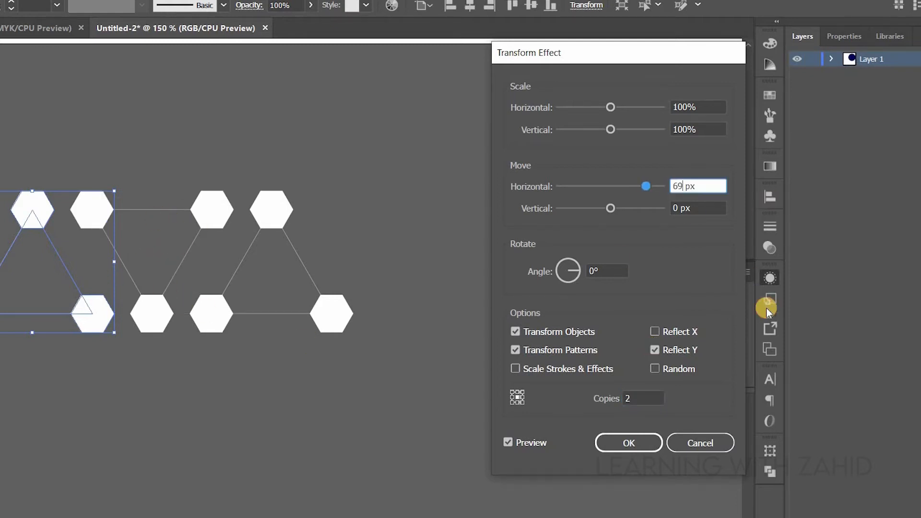
key(Down)
key(Down)
key(Down)
key(Down)
key(Down)
key(Down)
key(Down)
key(Down)
key(Down)
key(Down)
key(Down)
key(Down)
key(Down)
key(Down)
key(Down)
key(Down)
key(Down)
key(Down)
key(Down)
key(Down)
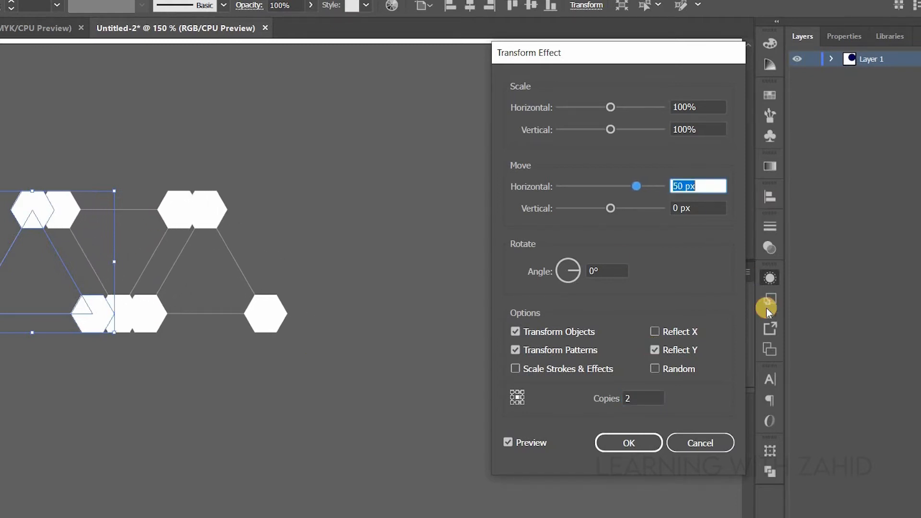
key(Down)
key(Down)
key(Down)
key(Down)
key(Down)
key(Down)
key(Down)
key(Down)
key(Down)
key(Down)
key(Down)
key(Down)
key(Down)
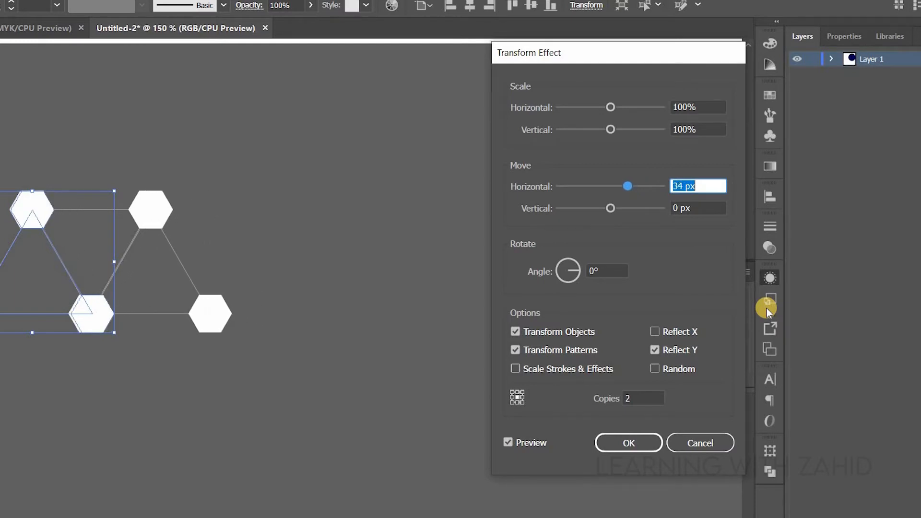
key(Up)
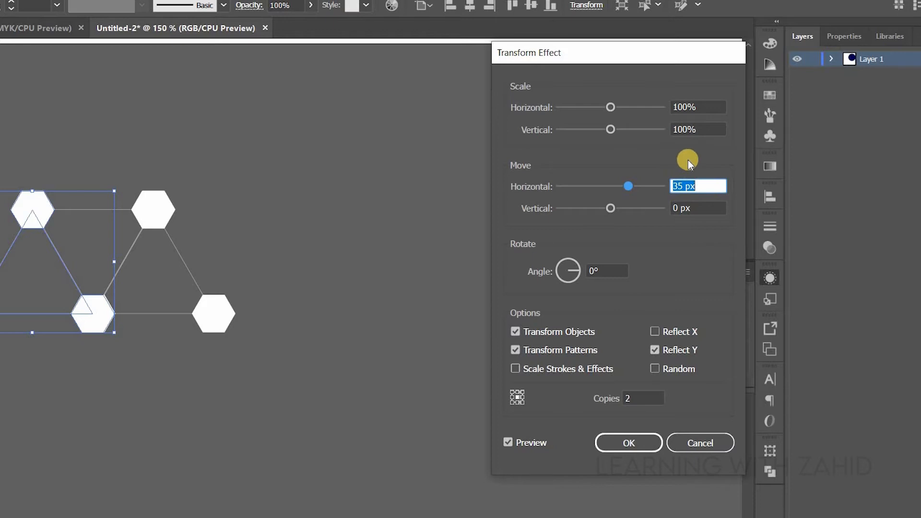
- Increase the number of copies to 60 and apply the Transform effect
click(651, 400)
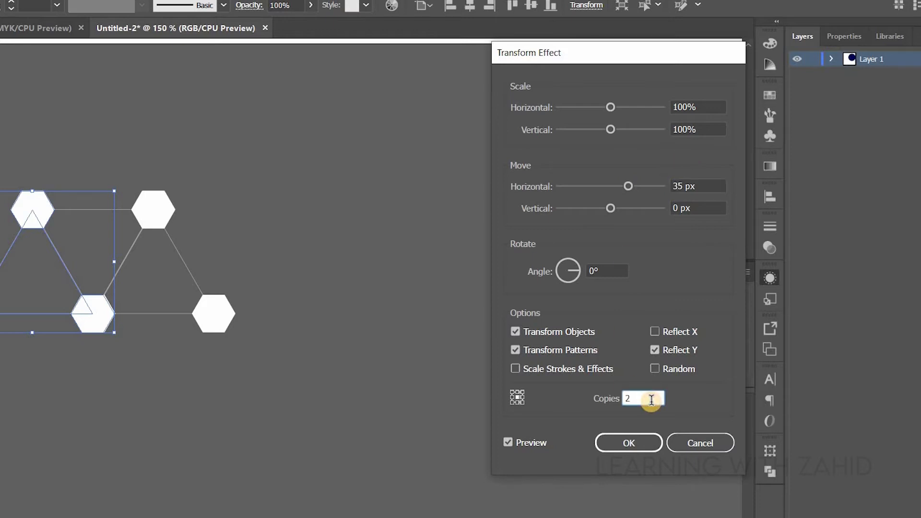
key(Up)
key(Up)
key(Up)
key(Up)
key(Up)
key(Up)
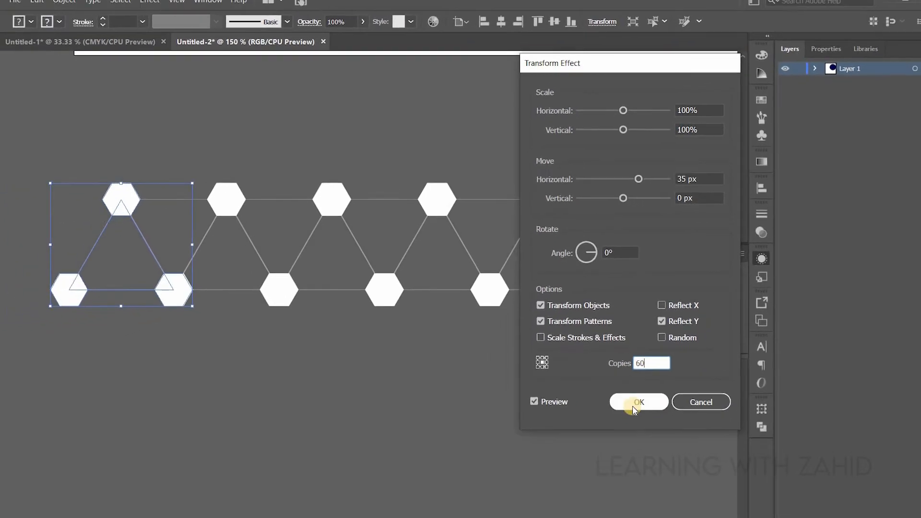
click(633, 404)
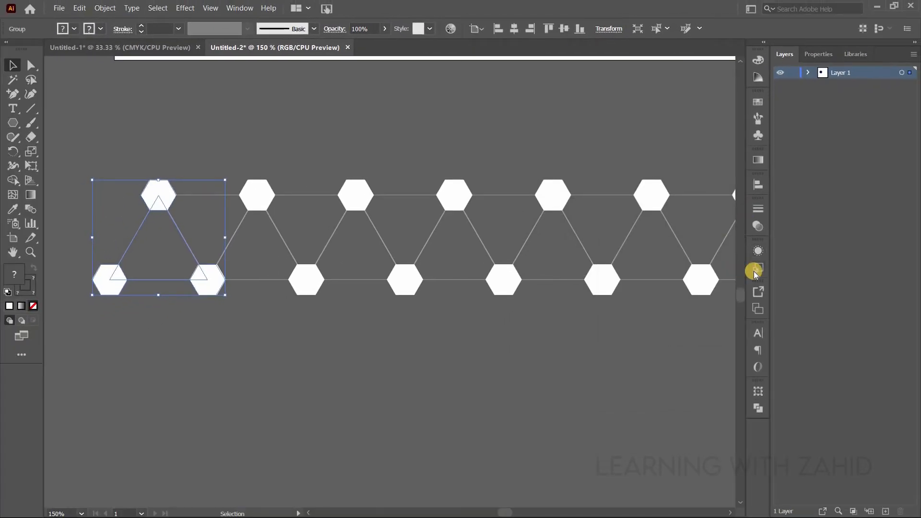
- Add a second, new instance of the Transform effect to the group forming the triangle row
key(ctrl+minus)
key(ctrl+minus)
key(ctrl+minus)
drag(547, 344, 273, 335)
drag(387, 343, 41, 335)
drag(641, 380, 887, 386)
drag(413, 416, 739, 403)
drag(216, 316, 215, 316)
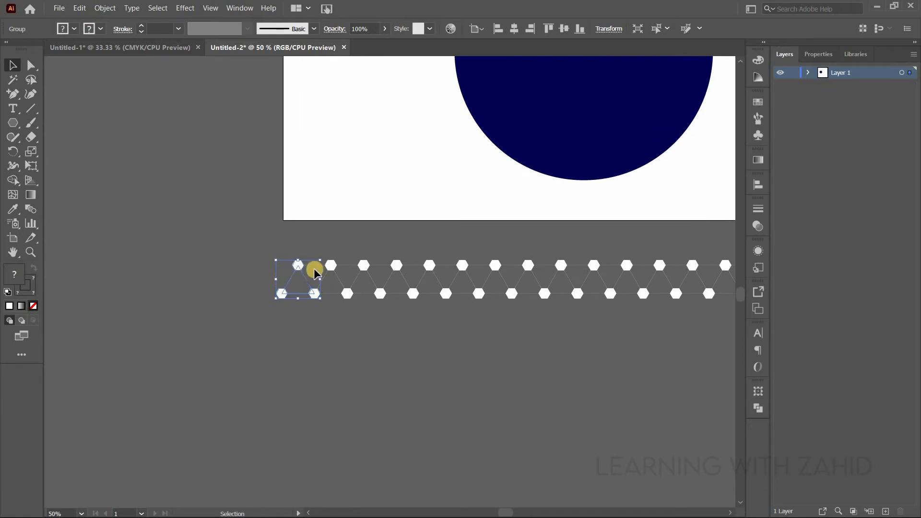
click(760, 253)
click(644, 333)
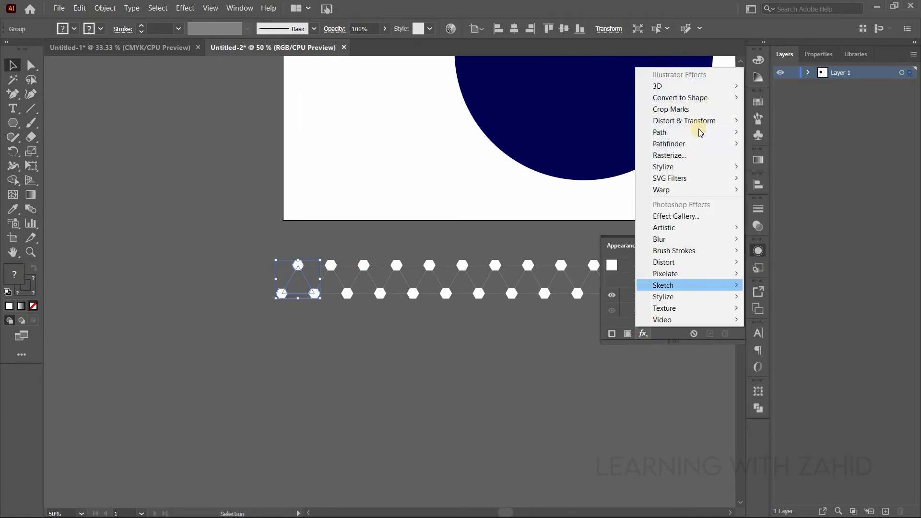
mouse_move(686, 122)
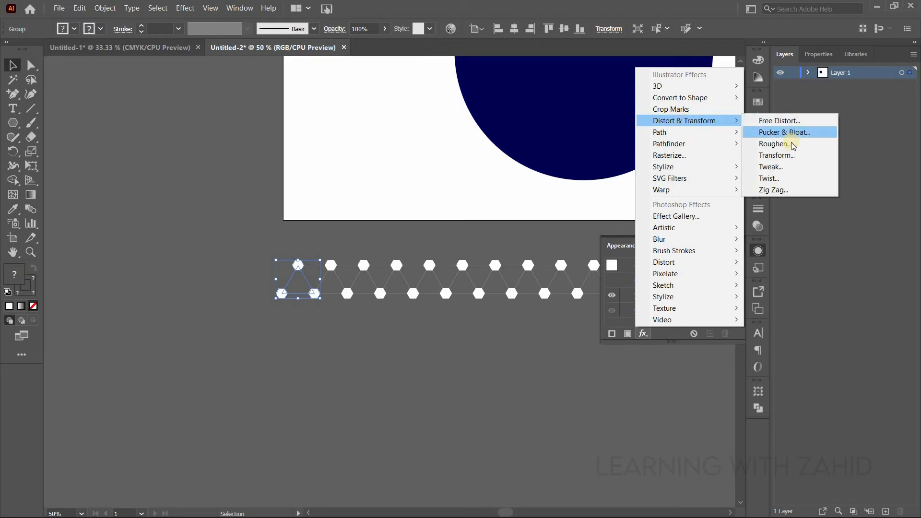
click(785, 155)
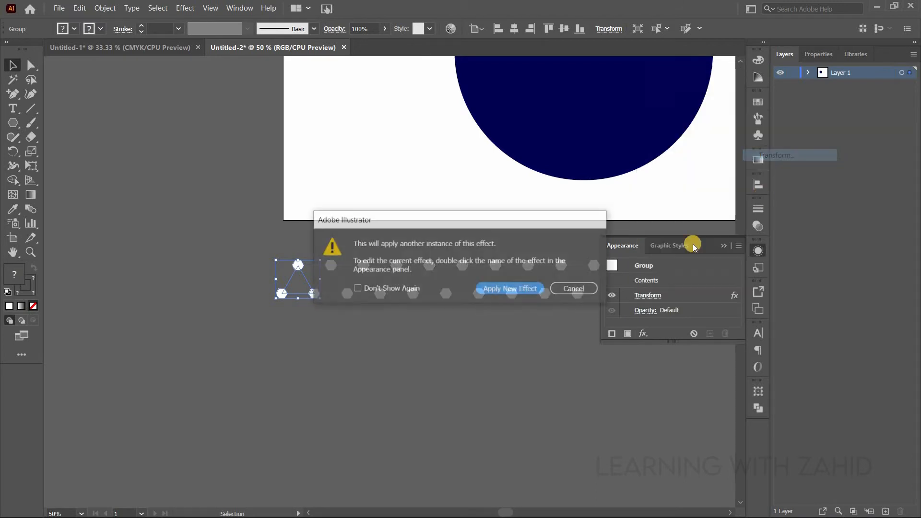
click(493, 289)
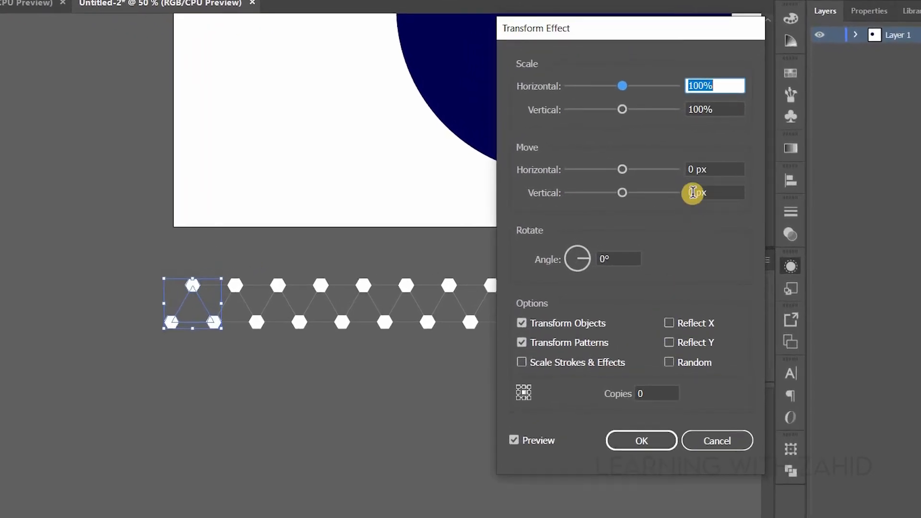
- Turn on Reflect X in the second Transform effect and set its vertical move to 43 px
click(669, 324)
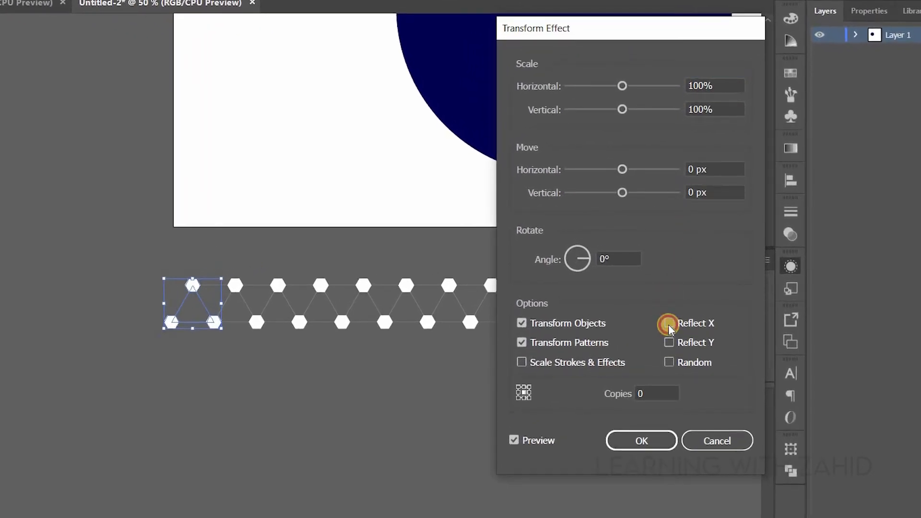
click(694, 192)
key(Up)
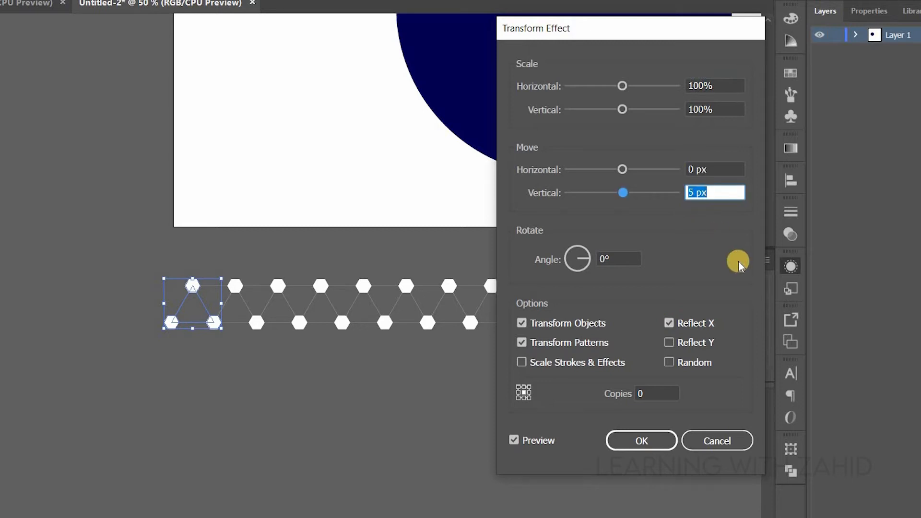
key(Up)
key(Up)
key(Up)
key(Up)
key(Up)
key(Up)
key(Up)
key(Up)
key(Up)
key(Up)
key(Up)
key(Up)
key(Up)
key(Up)
key(Up)
key(Up)
key(Up)
key(Up)
key(Up)
key(Up)
key(Up)
key(Up)
key(Up)
key(Up)
key(Up)
key(Up)
key(Up)
key(Up)
key(Up)
key(Up)
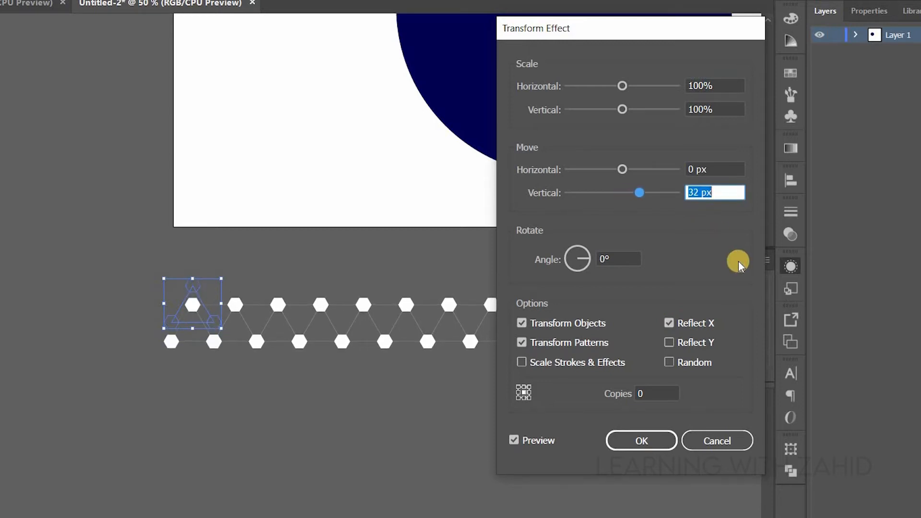
- Set the second Transform effect's number of copies to 1 to repeat the row below
key(Up)
key(Up)
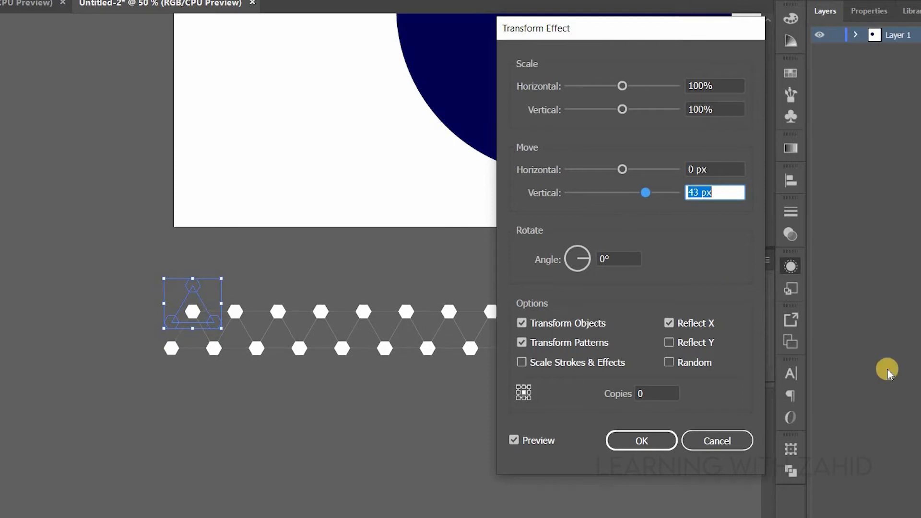
click(650, 394)
key(Up)
key(Up)
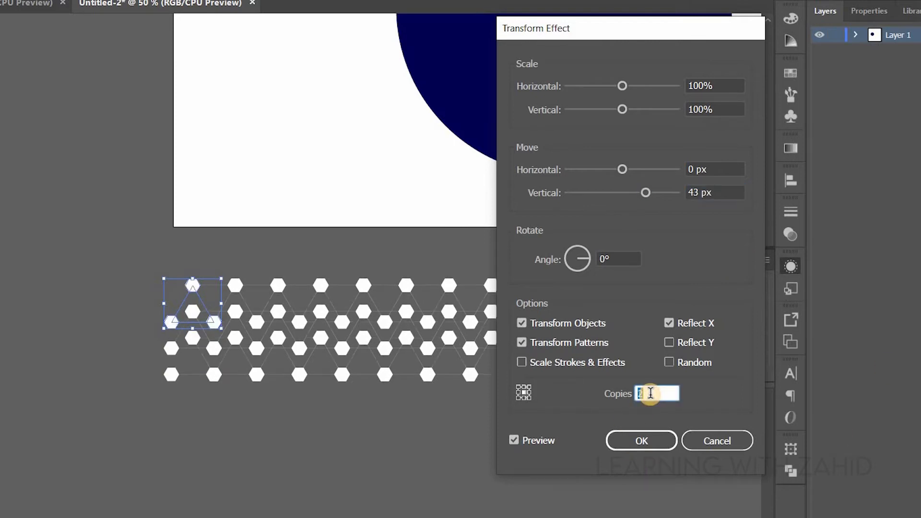
key(Down)
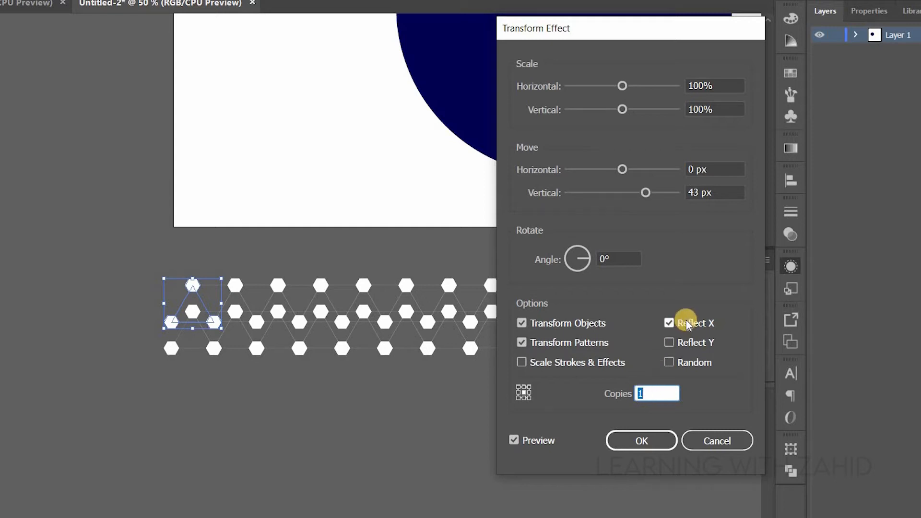
- Set the second Transform effect's move to -35 px horizontally and 60 px vertically so the rows interlock
click(698, 188)
double_click(698, 188)
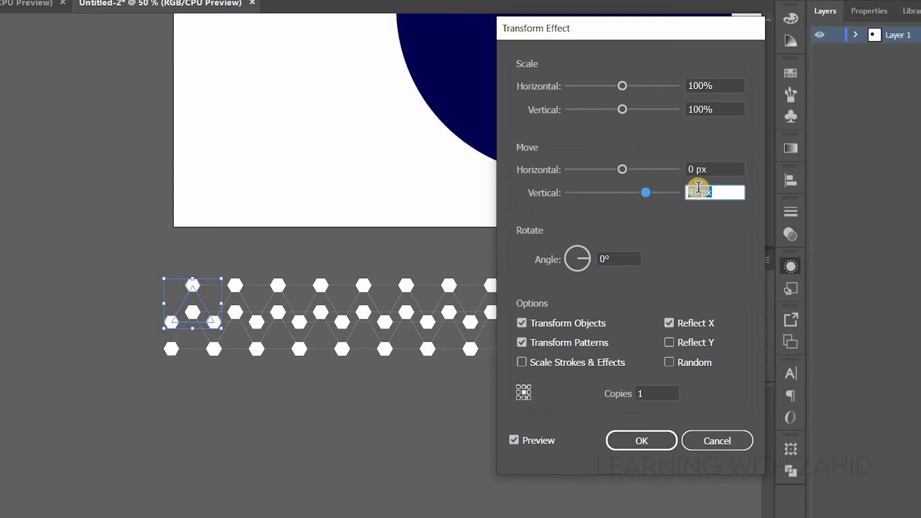
key(Up)
key(Up)
key(Up)
key(Up)
key(Up)
key(Up)
key(Up)
key(Up)
key(Up)
key(Up)
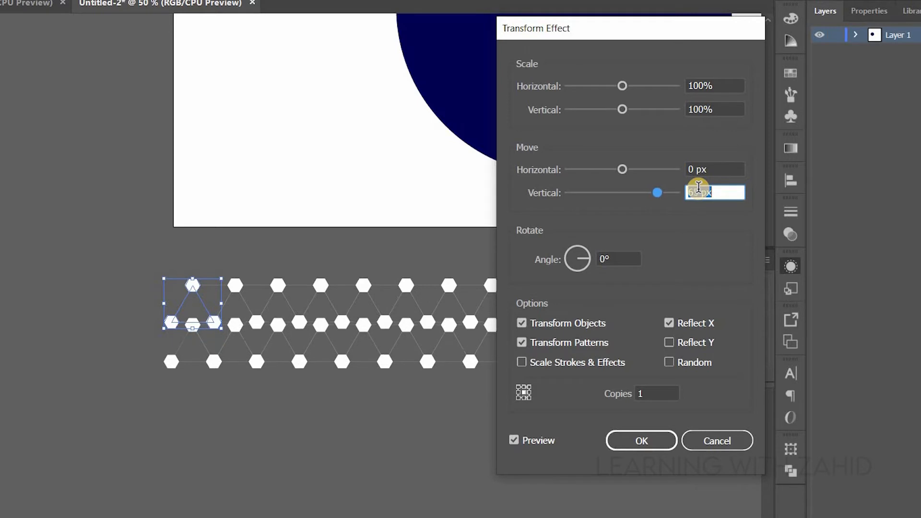
key(Up)
key(Up)
key(Up)
key(Up)
key(Up)
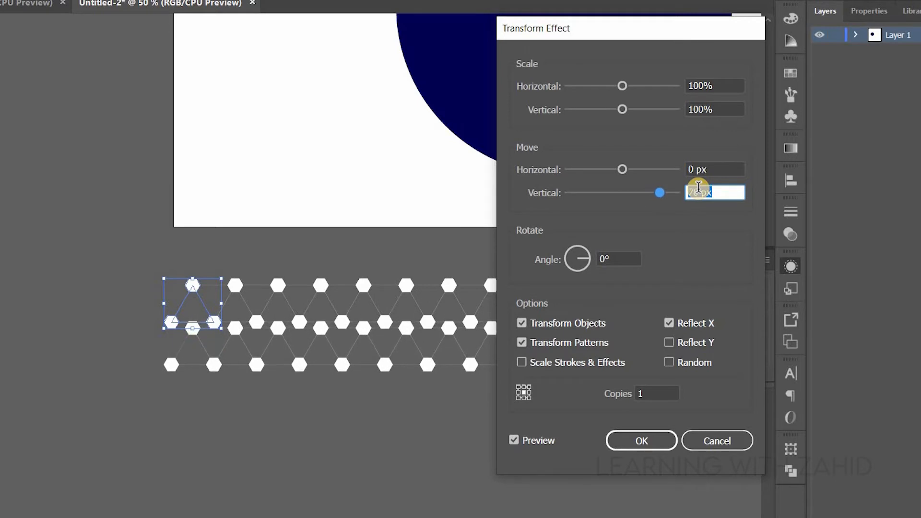
key(Down)
key(Down)
key(Down)
key(Down)
key(Down)
key(Down)
key(Down)
key(Down)
key(Down)
key(Down)
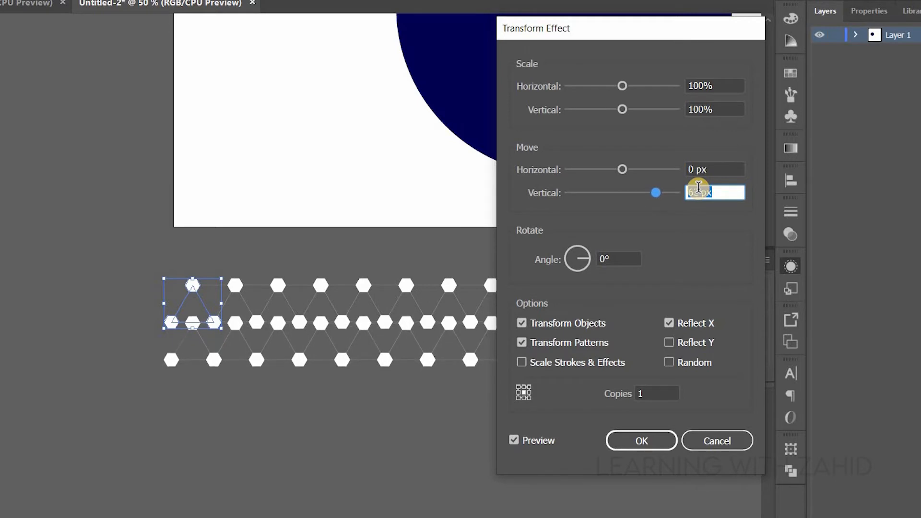
key(Down)
key(Down)
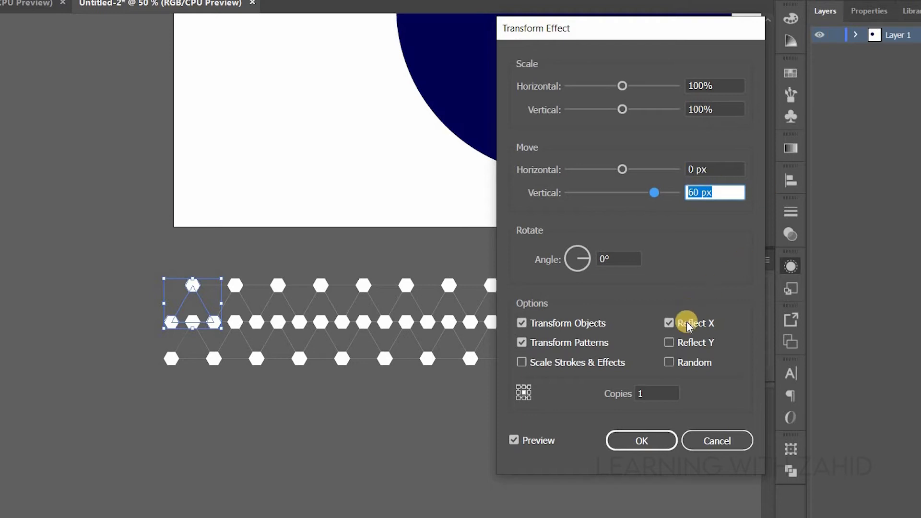
click(697, 168)
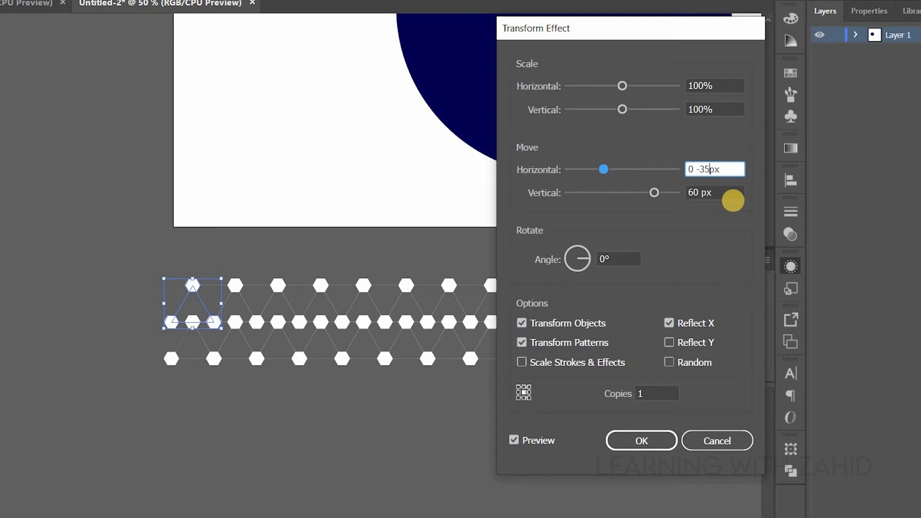
key(Tab)
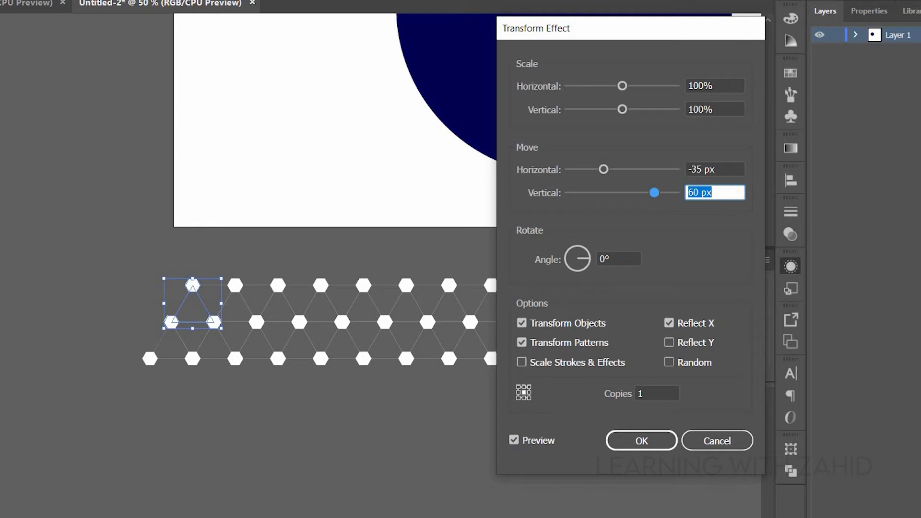
- Increase the second Transform effect's number of copies to 20 and apply it
click(657, 395)
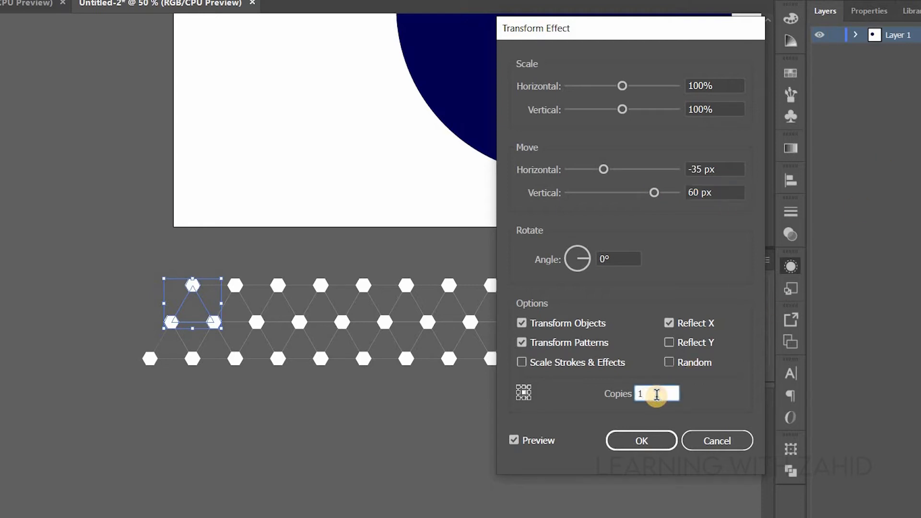
key(Up)
key(Up)
key(Up)
key(Up)
key(Up)
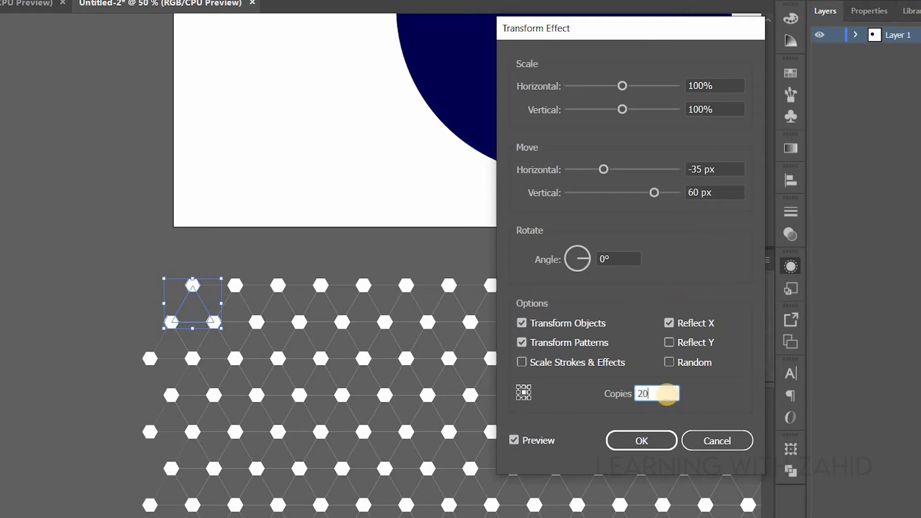
key(Tab)
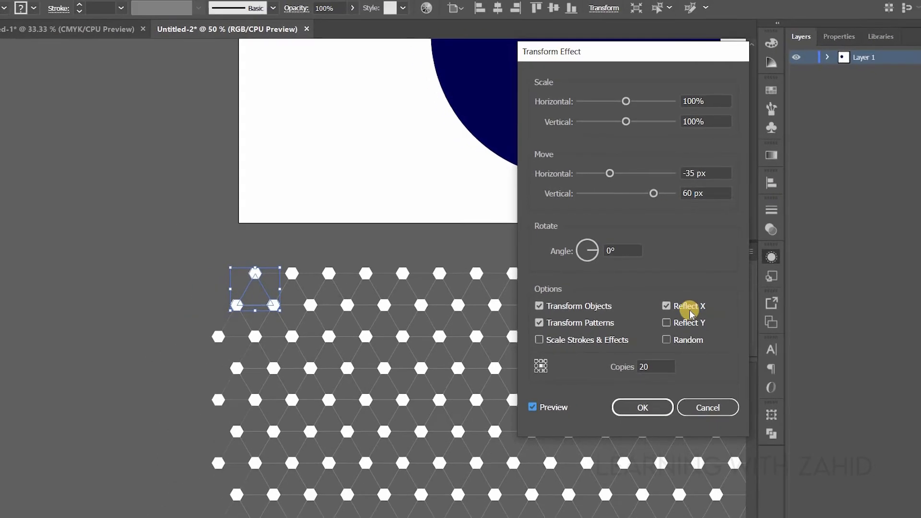
click(642, 417)
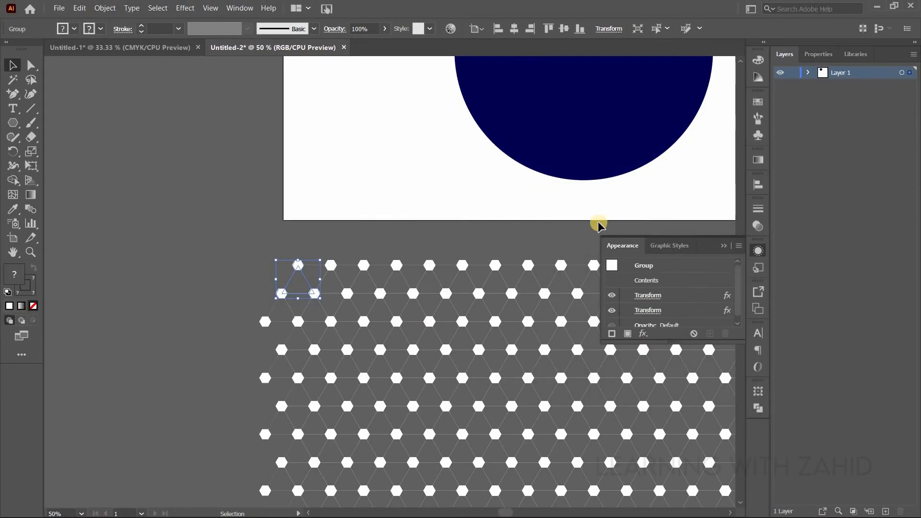
click(723, 246)
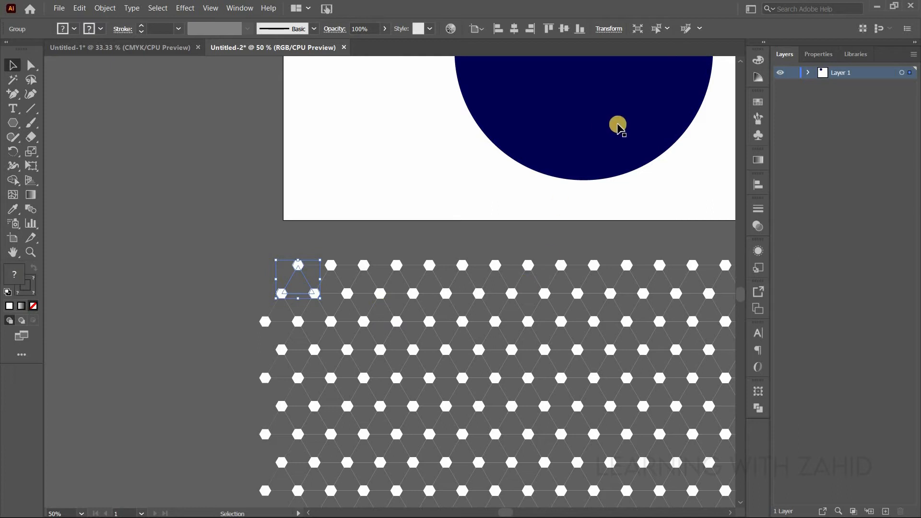
- Save the triangle-and-hexagon network as a dynamic Movie Clip symbol named New Pattern
click(756, 136)
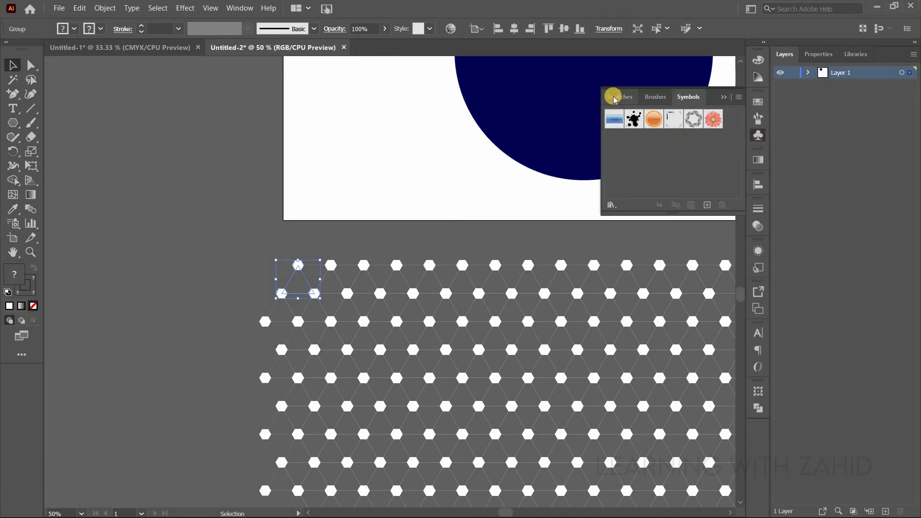
click(707, 205)
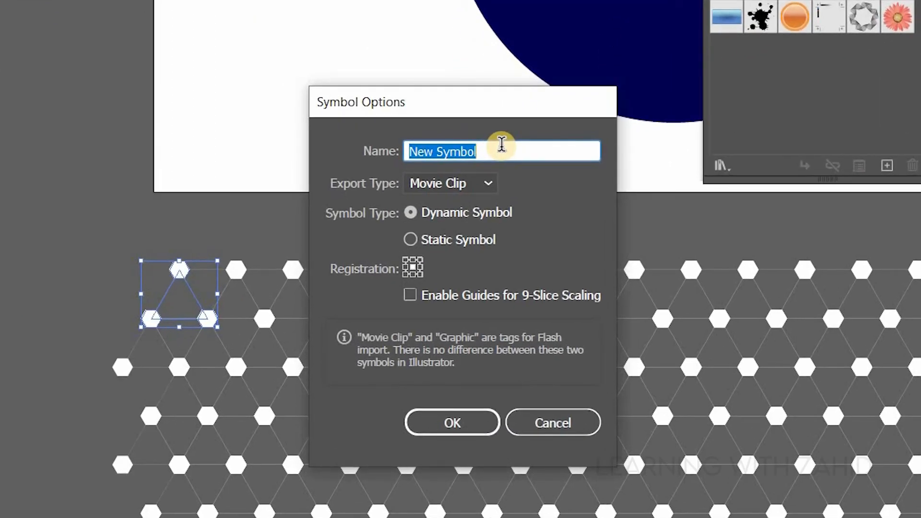
text(New Pattern)
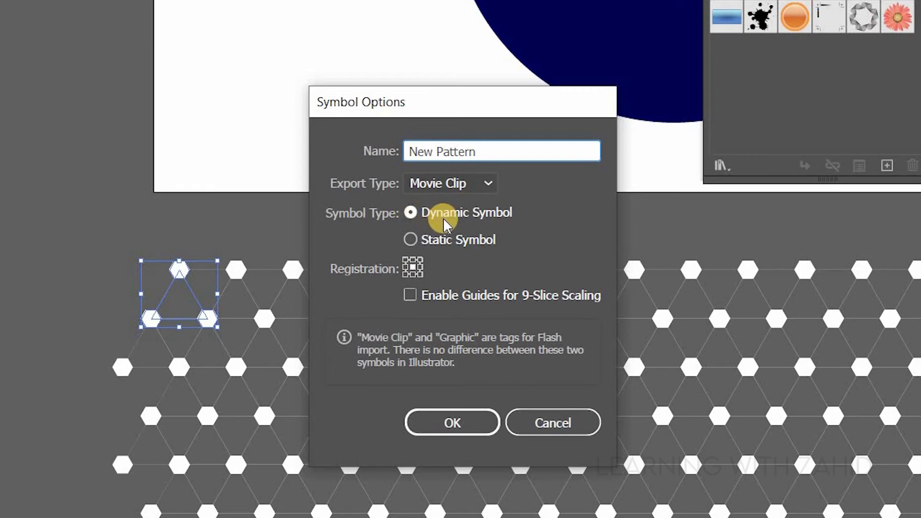
click(458, 421)
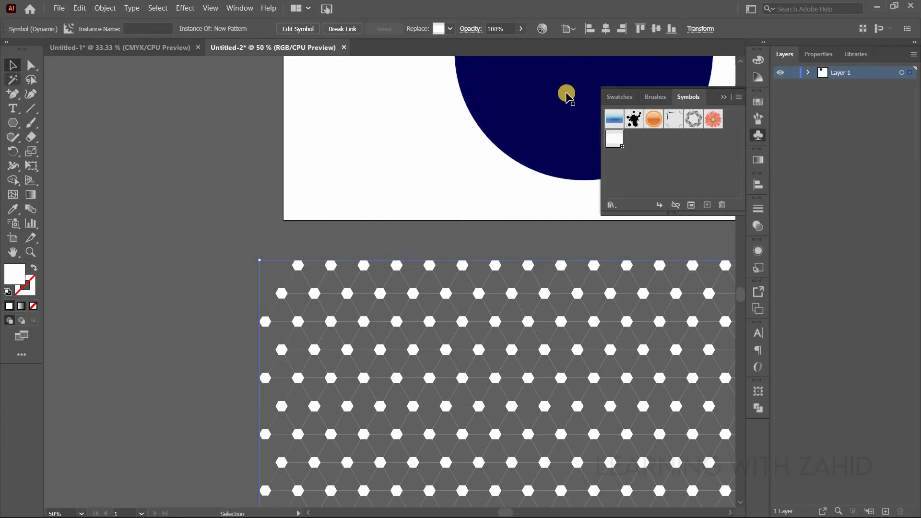
- Delete the dark blue circle's rightmost anchor point with the Direct Selection tool, leaving its left half
click(576, 80)
drag(567, 94, 459, 158)
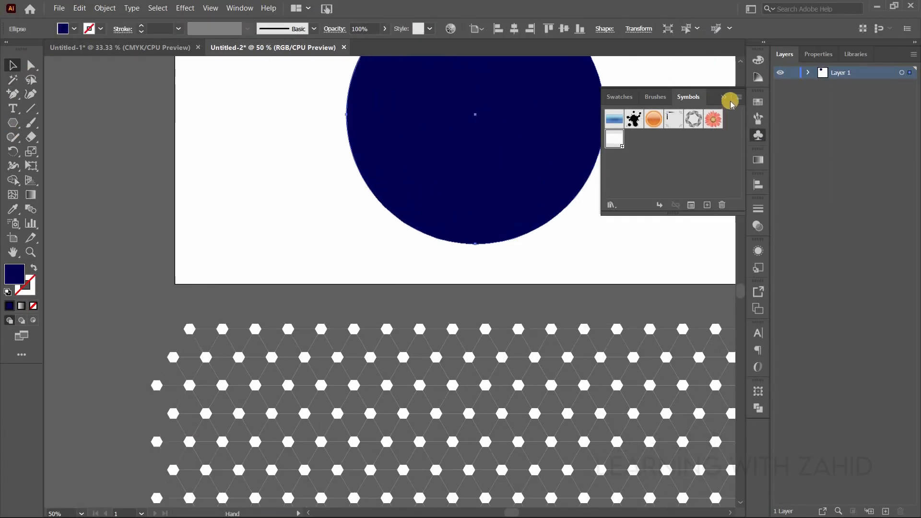
click(725, 97)
drag(603, 229, 511, 288)
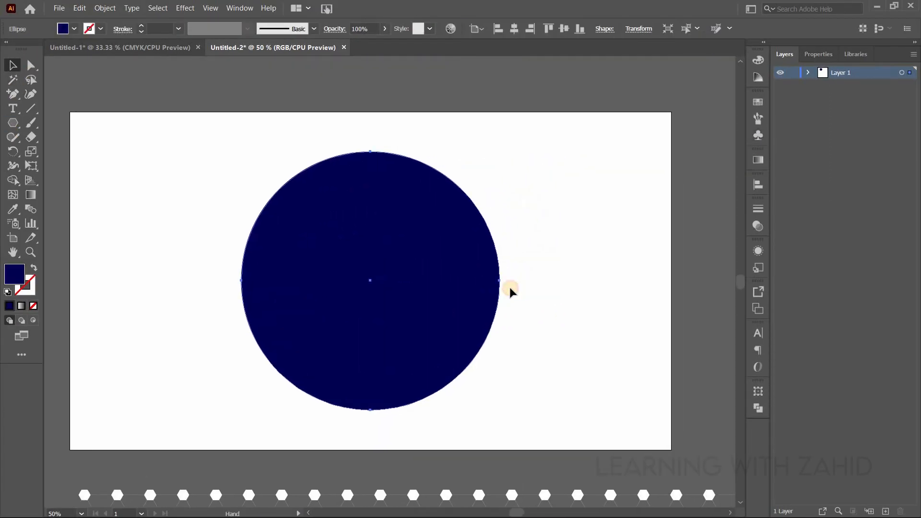
key(ctrl+plus)
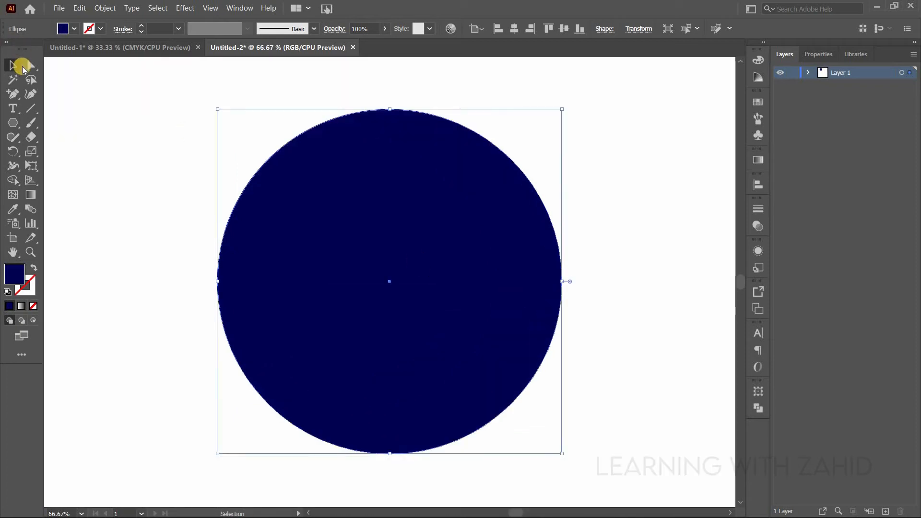
click(30, 65)
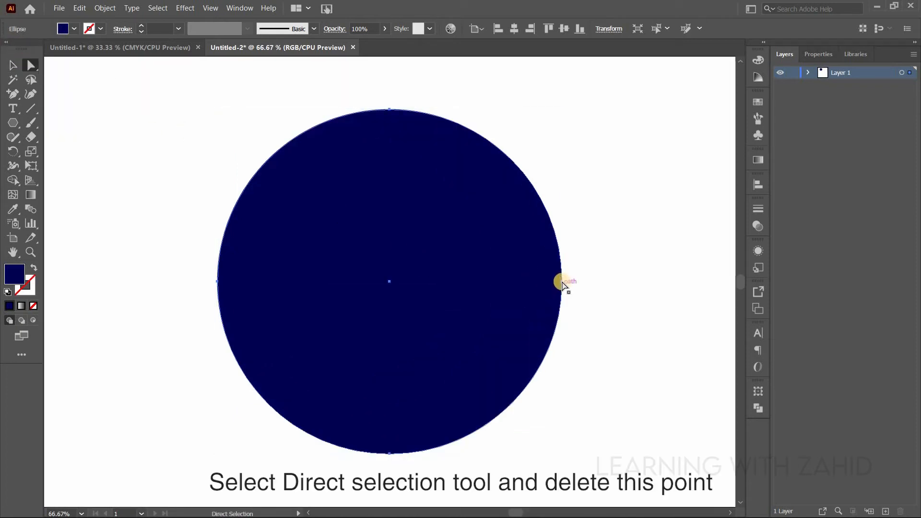
click(560, 282)
click(560, 283)
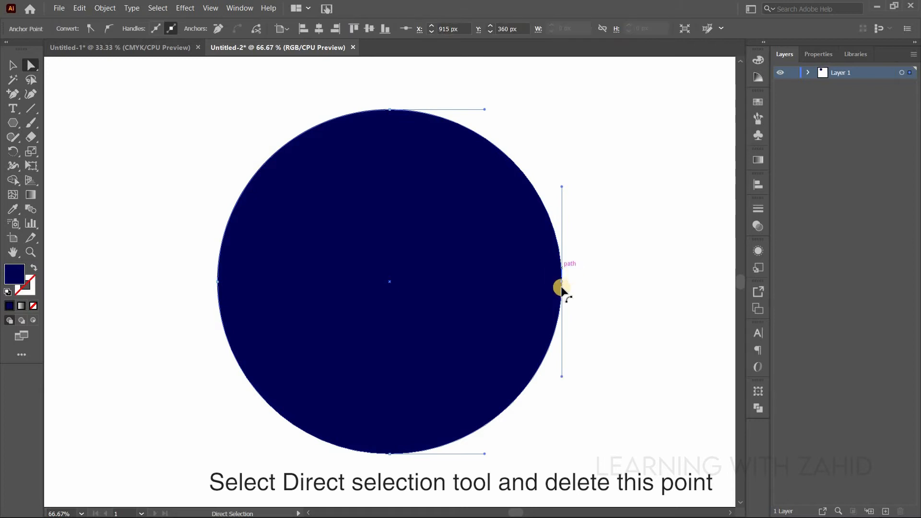
key(Delete)
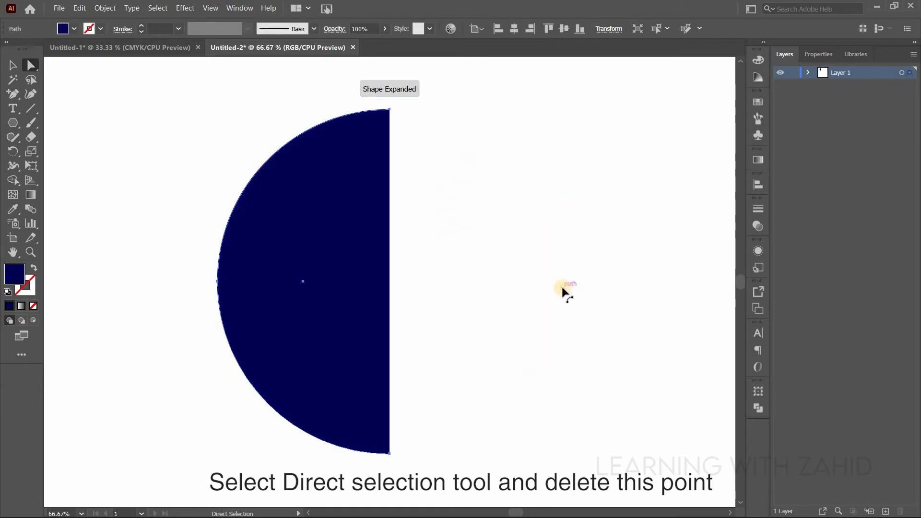
- Add a 3D Revolve effect to the dark blue half circle
click(337, 242)
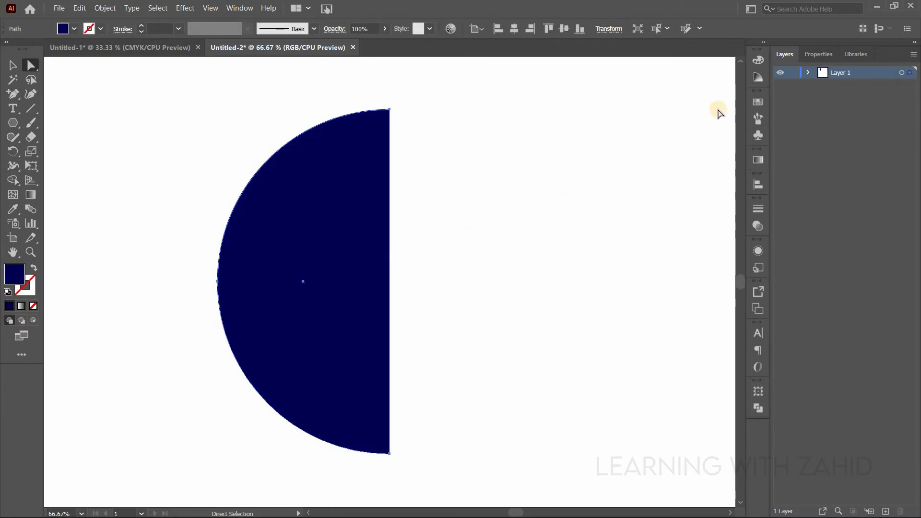
click(755, 253)
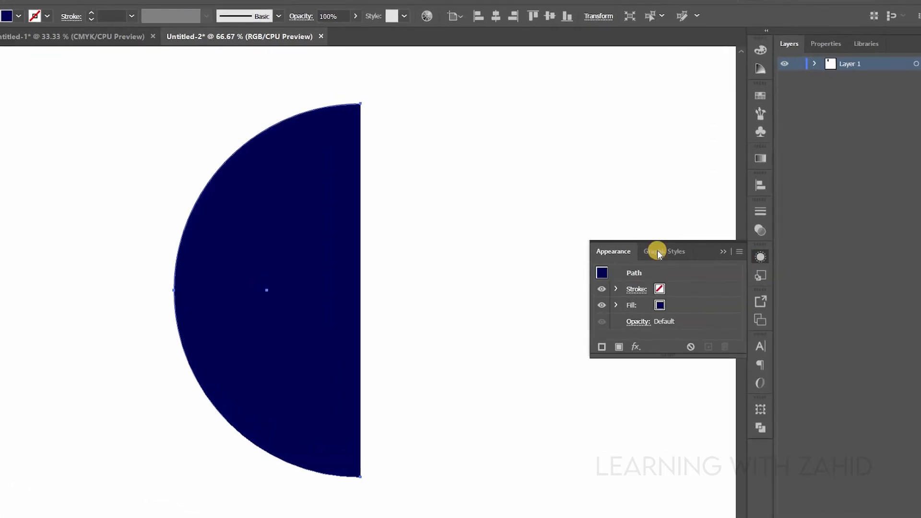
click(642, 334)
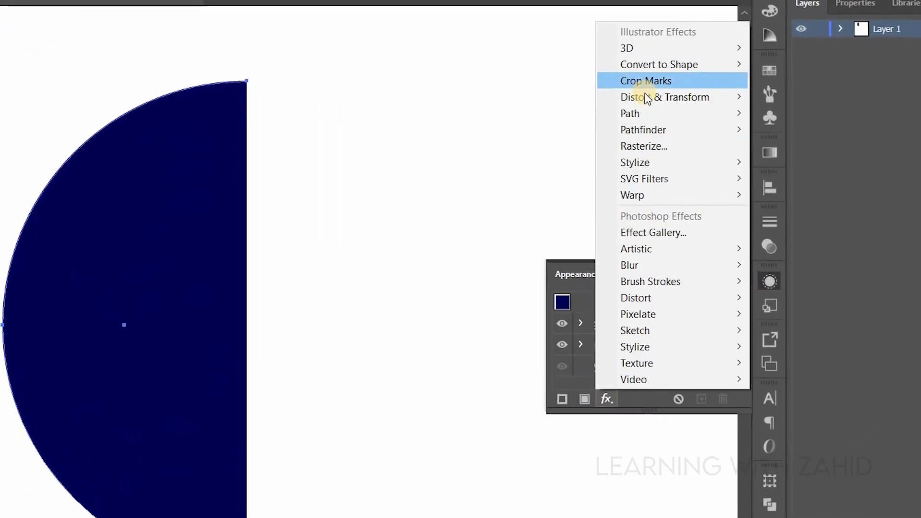
mouse_move(636, 45)
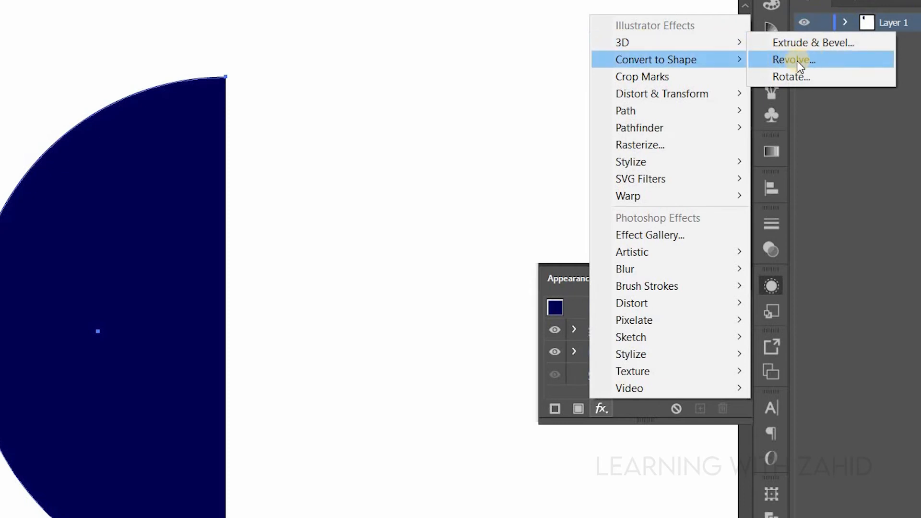
mouse_move(734, 59)
mouse_move(721, 43)
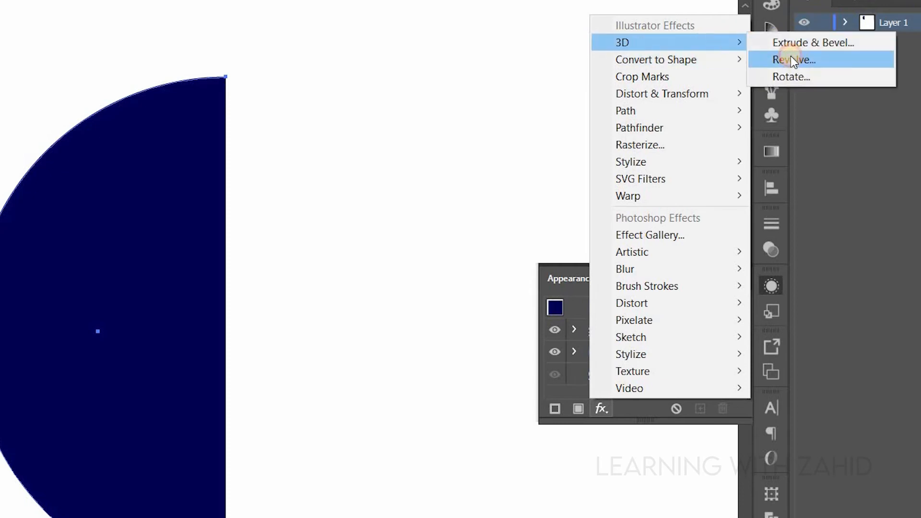
click(787, 57)
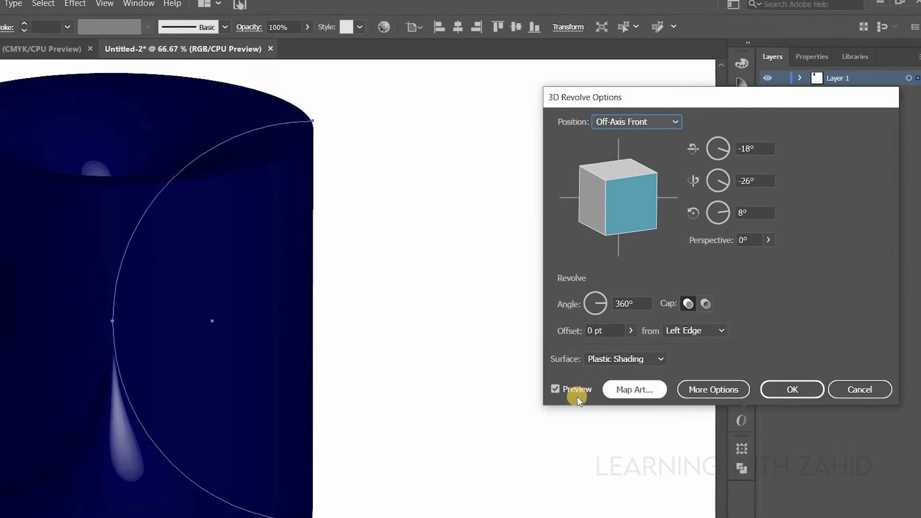
- With preview on, revolve the half circle from its Right Edge and set the surface to Diffuse Shading
click(559, 383)
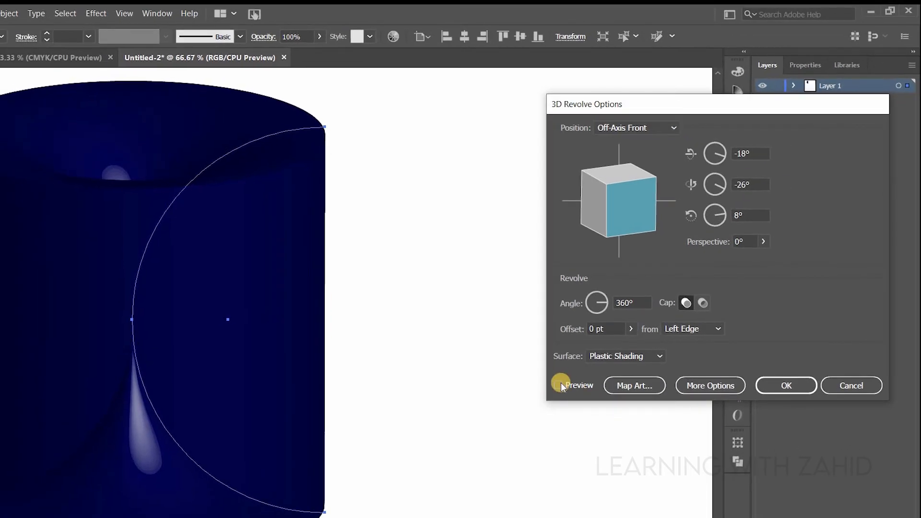
click(560, 383)
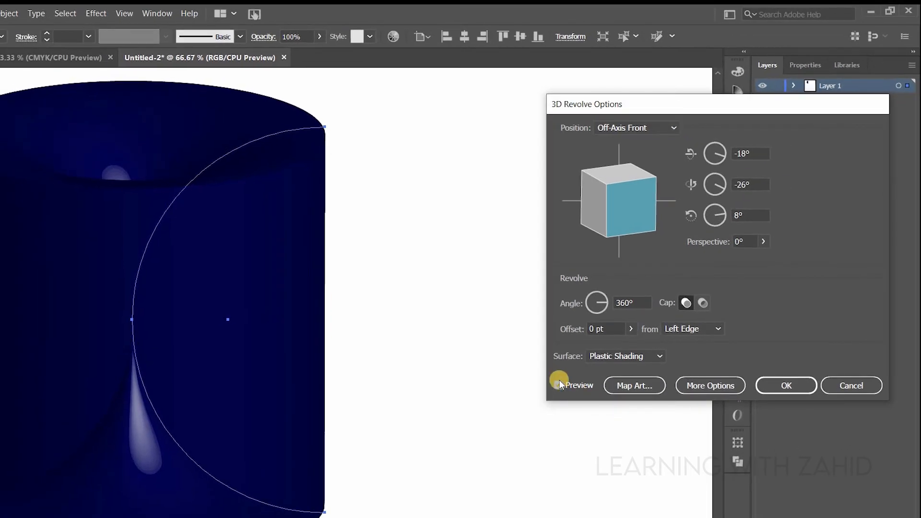
click(712, 330)
click(704, 360)
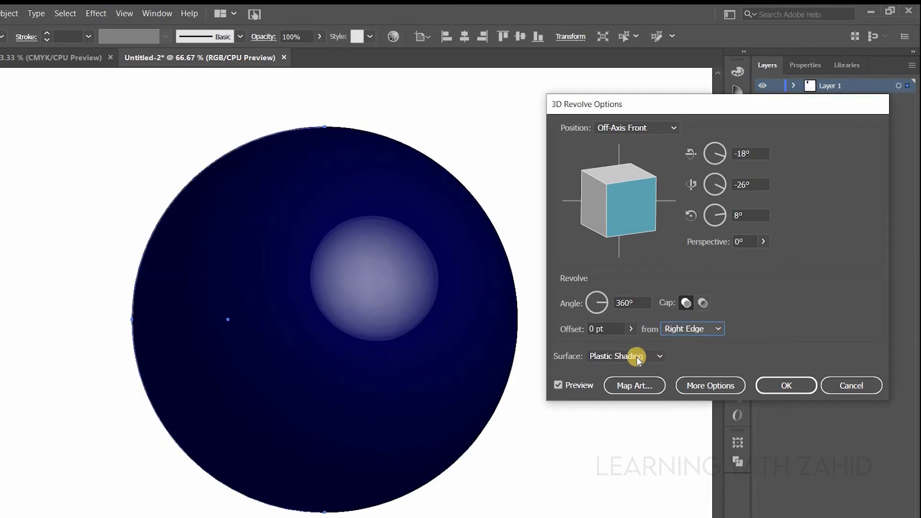
click(623, 356)
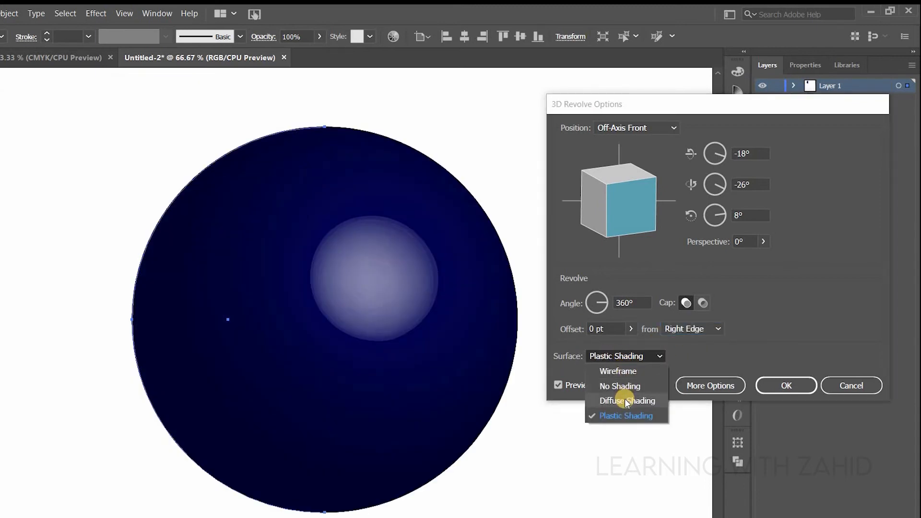
click(624, 402)
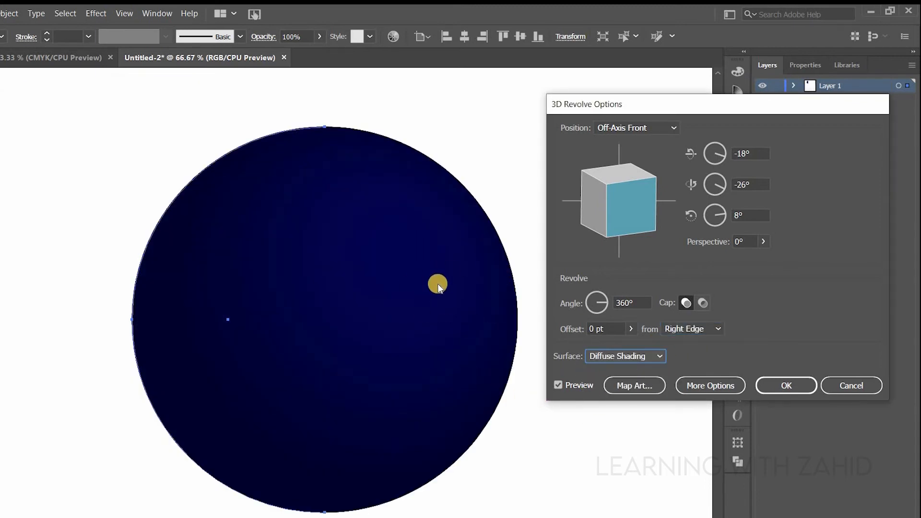
- Map the New Pattern symbol onto the revolved sphere's surface
click(643, 392)
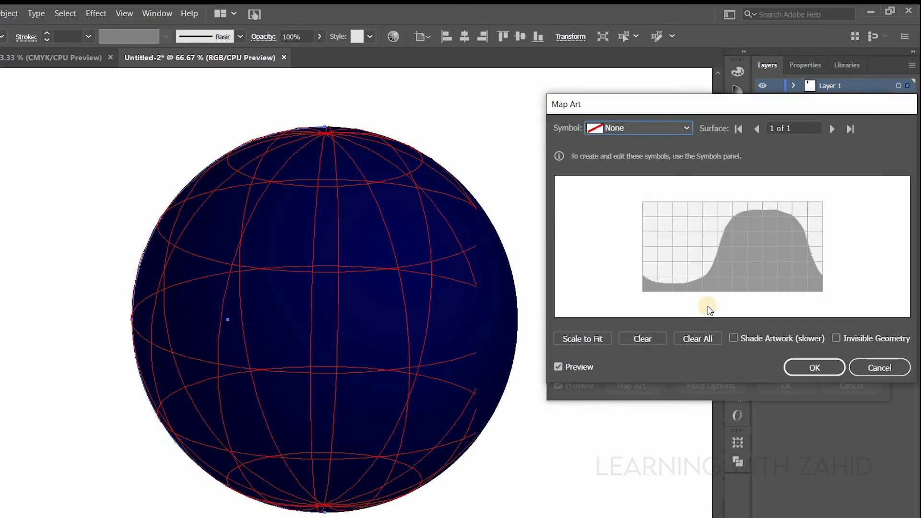
click(687, 129)
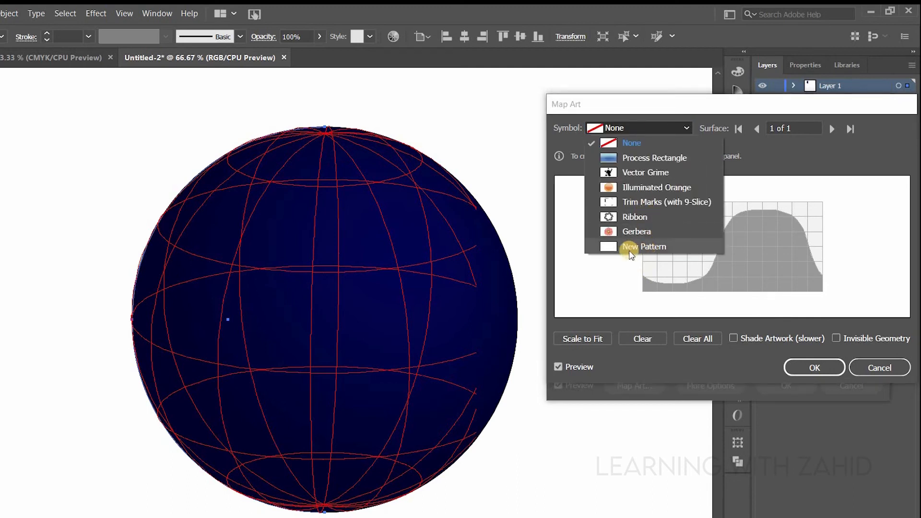
click(630, 250)
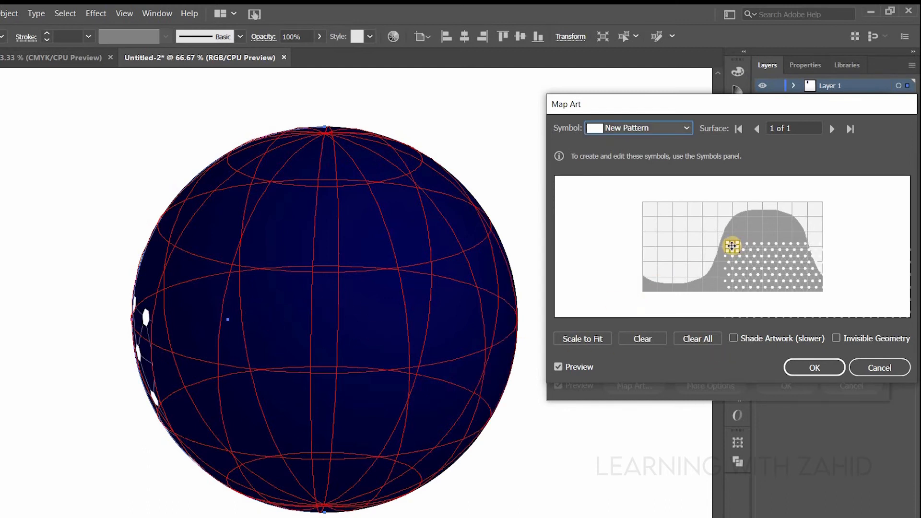
- Reposition and resize the mapped pattern symbol so it covers the sphere's whole surface, and accept the art mapping
drag(731, 246, 639, 204)
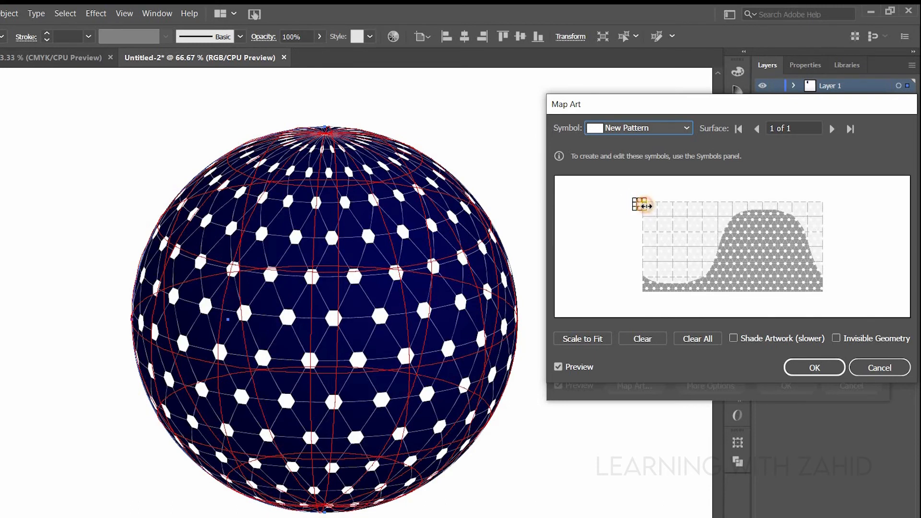
drag(646, 206, 646, 211)
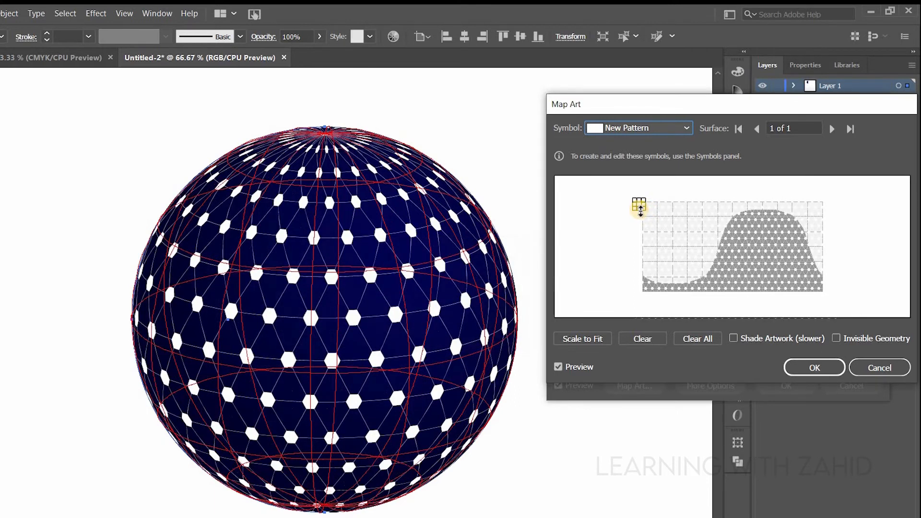
drag(641, 210, 640, 206)
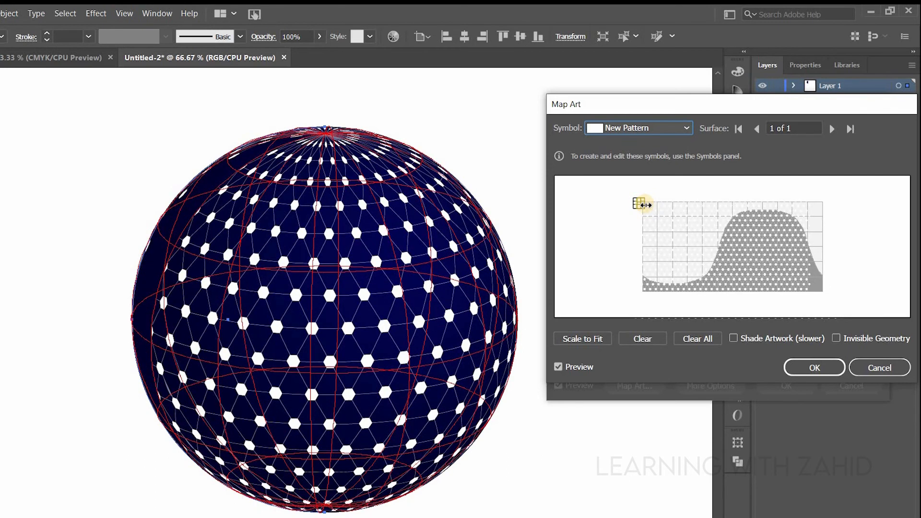
drag(646, 205, 648, 206)
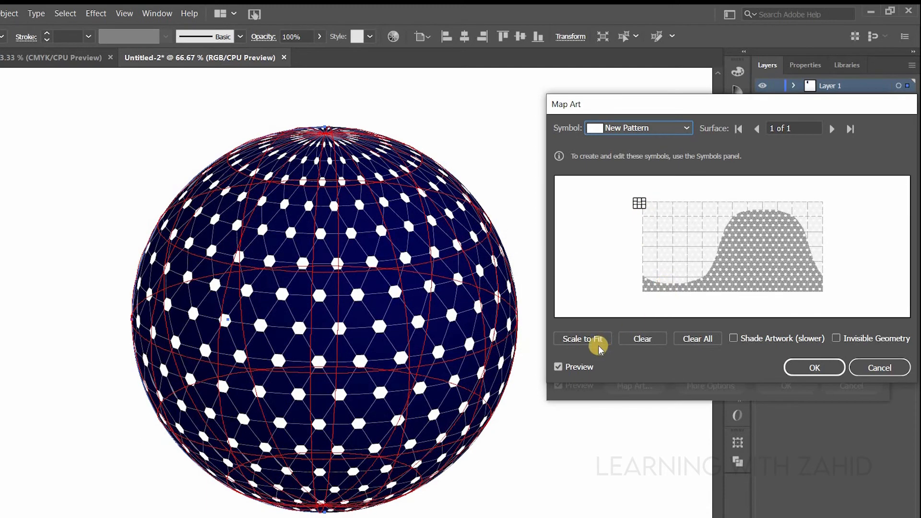
click(813, 368)
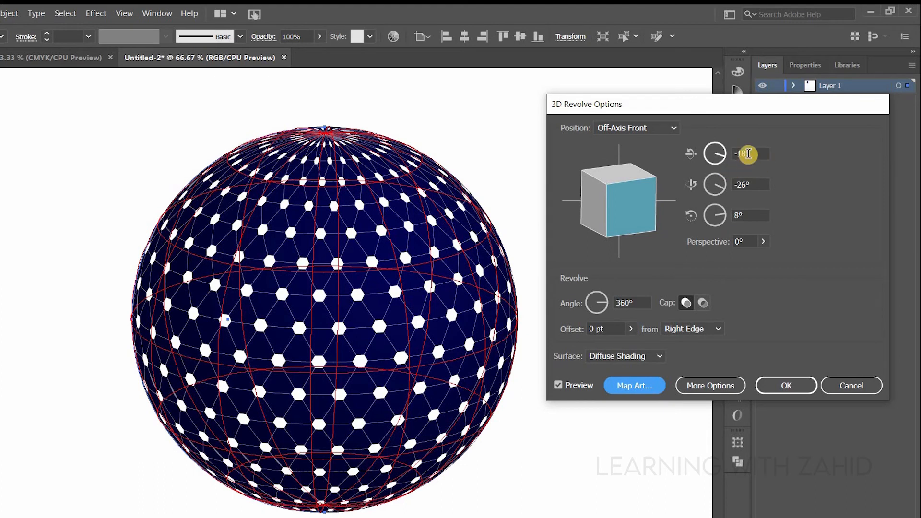
- Rotate the revolved sphere to 11° on X, 6° on Y and 164° on Z, and apply the 3D Revolve effect
click(745, 152)
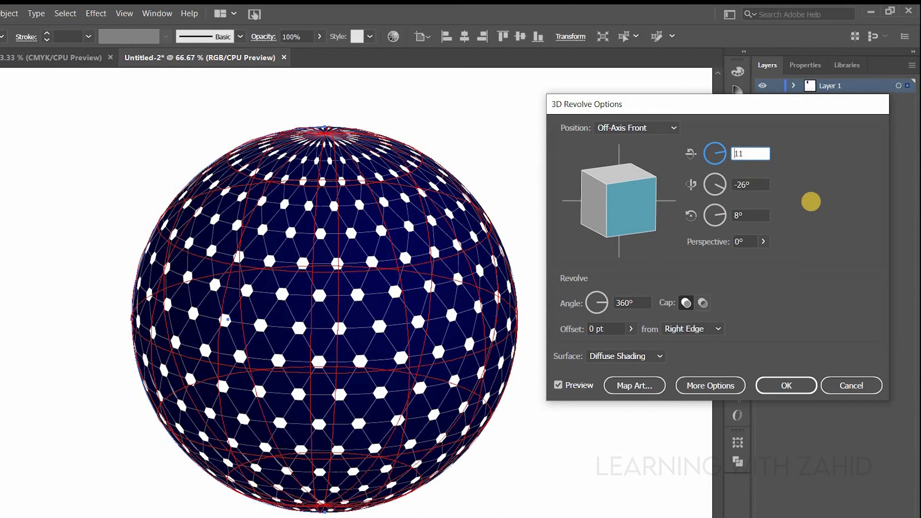
key(Tab)
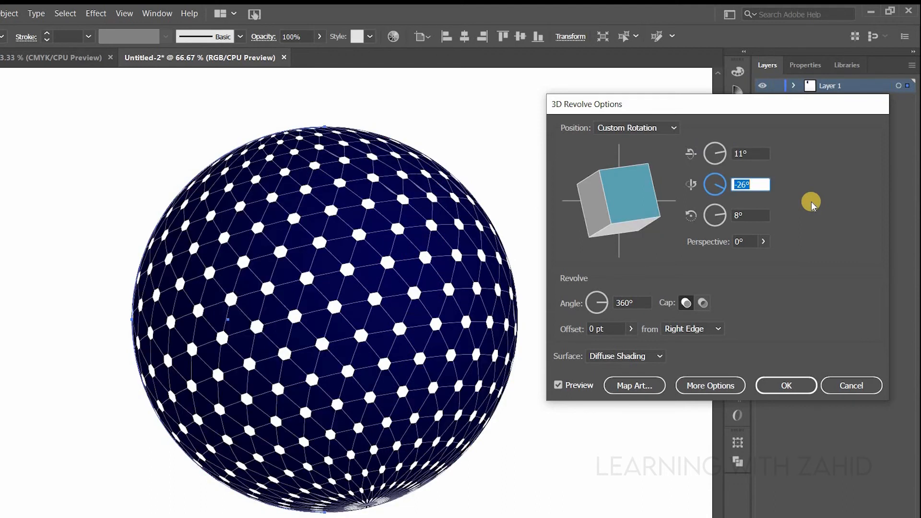
key(Tab)
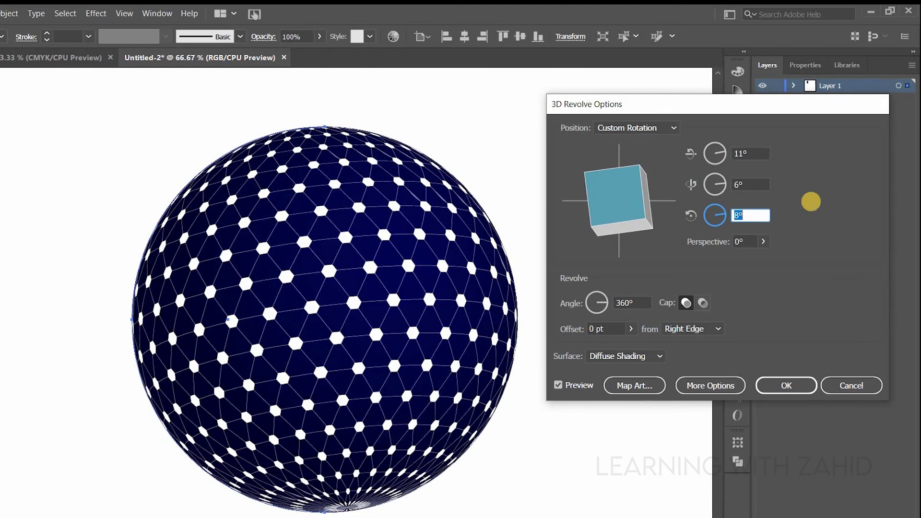
text(164)
key(Tab)
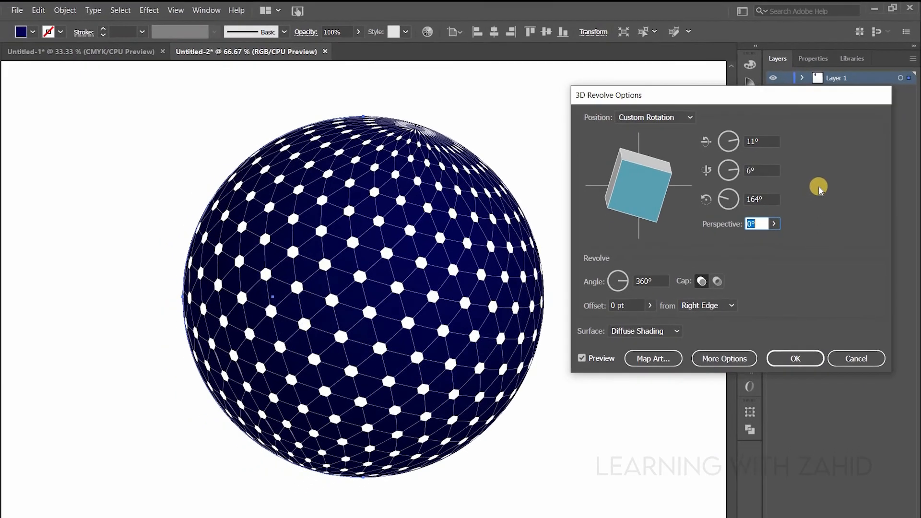
click(796, 358)
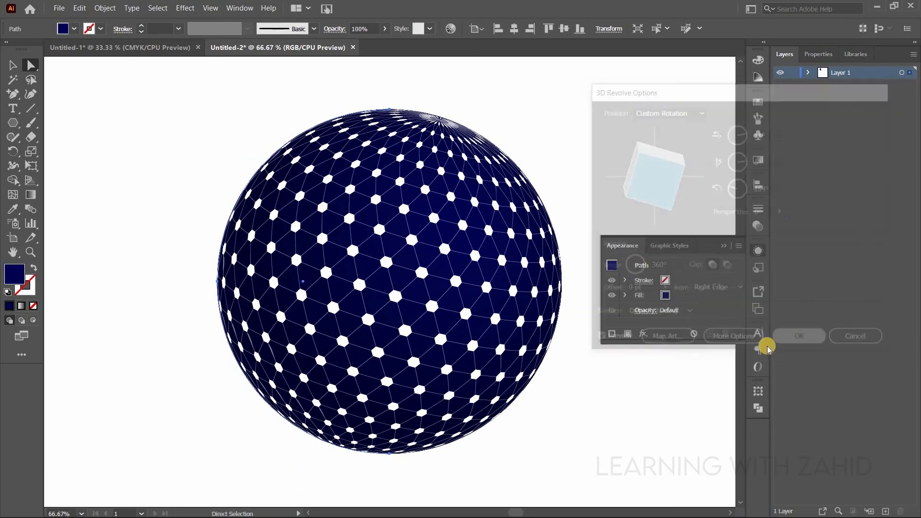
- Move the flat hexagon pattern symbol farther down, away from the artboard holding the globe
click(724, 246)
key(ctrl+minus)
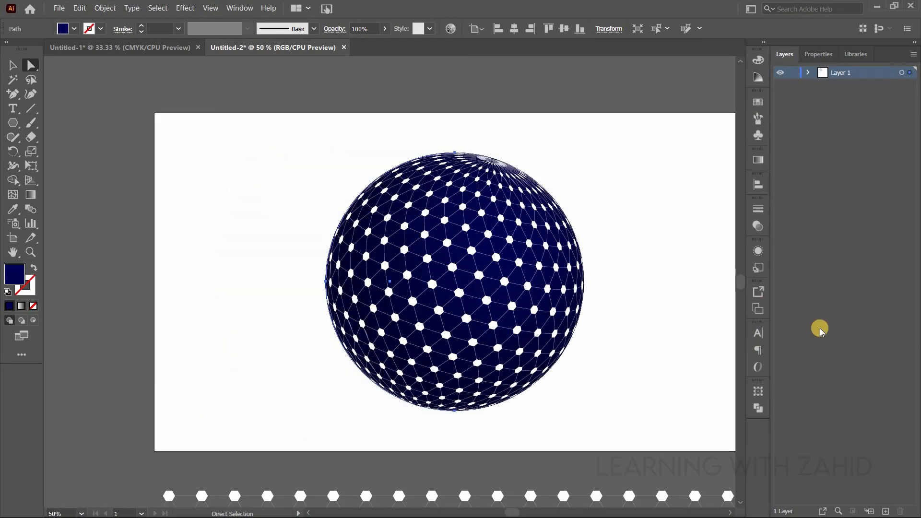
key(ctrl+minus)
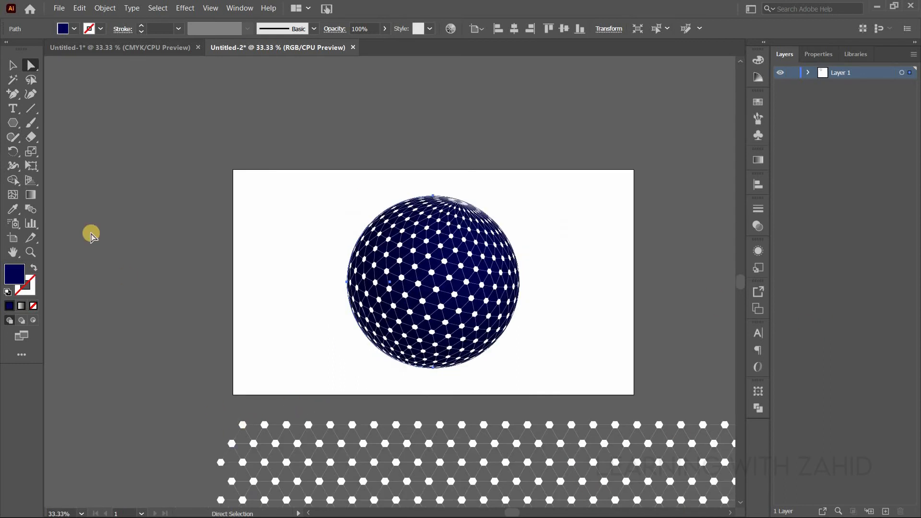
click(12, 65)
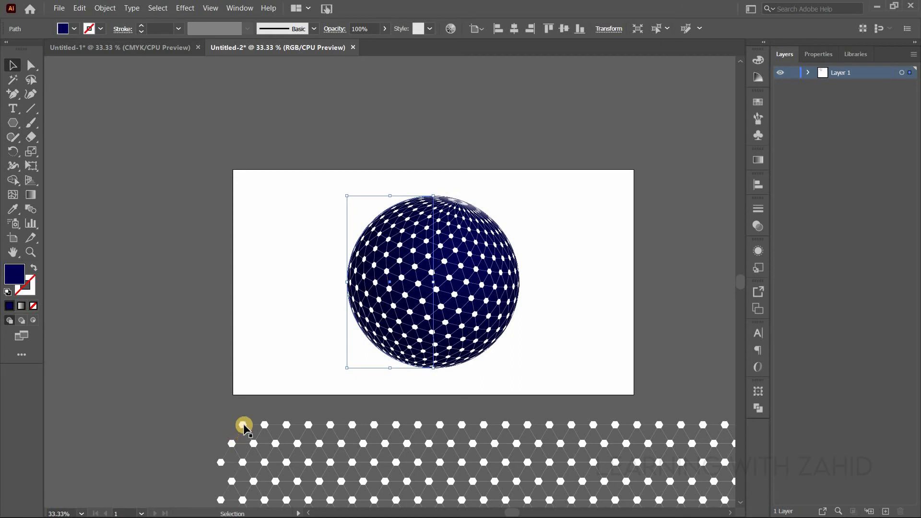
drag(244, 425, 243, 485)
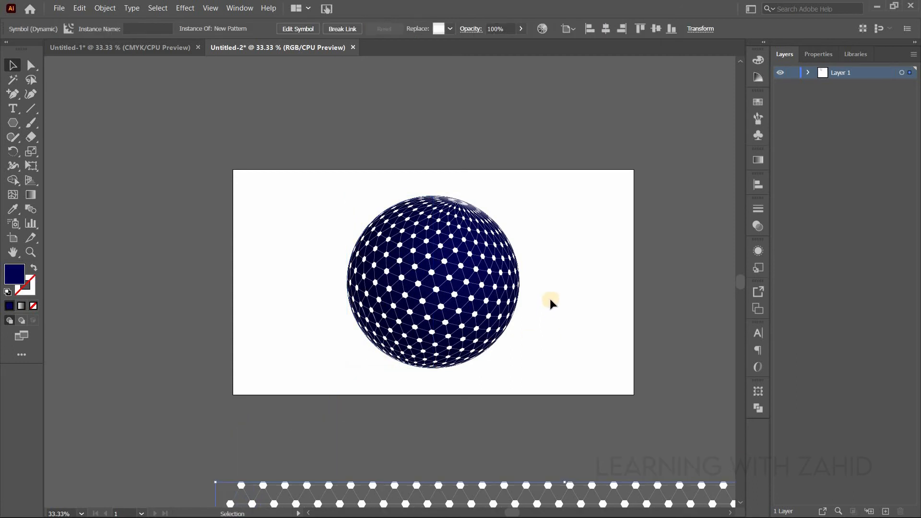
drag(564, 270, 513, 253)
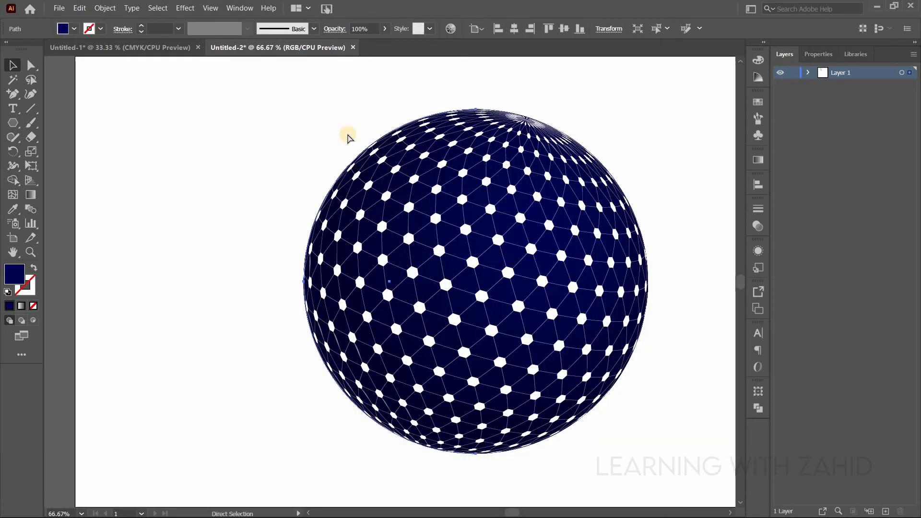
key(ctrl+minus)
drag(618, 242, 542, 227)
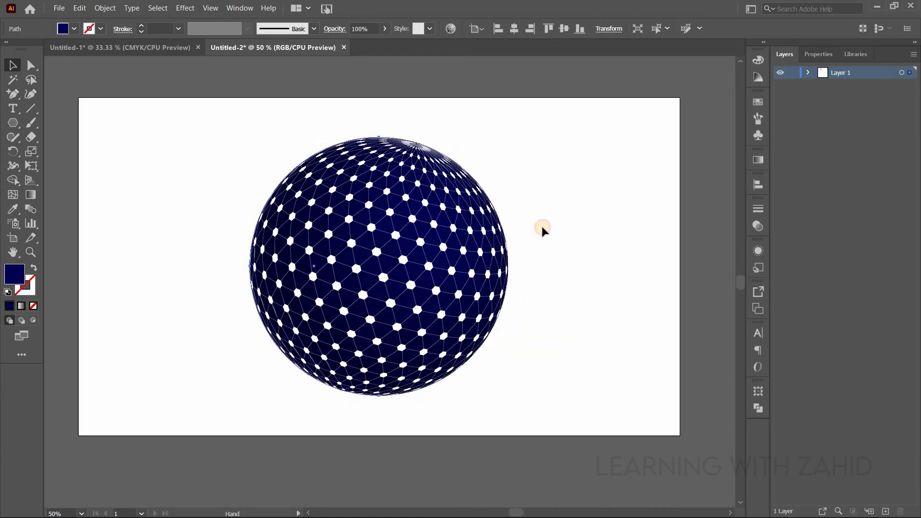
- Draw a thin, wide ellipse just beneath the globe as its shadow and fill it black
drag(12, 123, 74, 151)
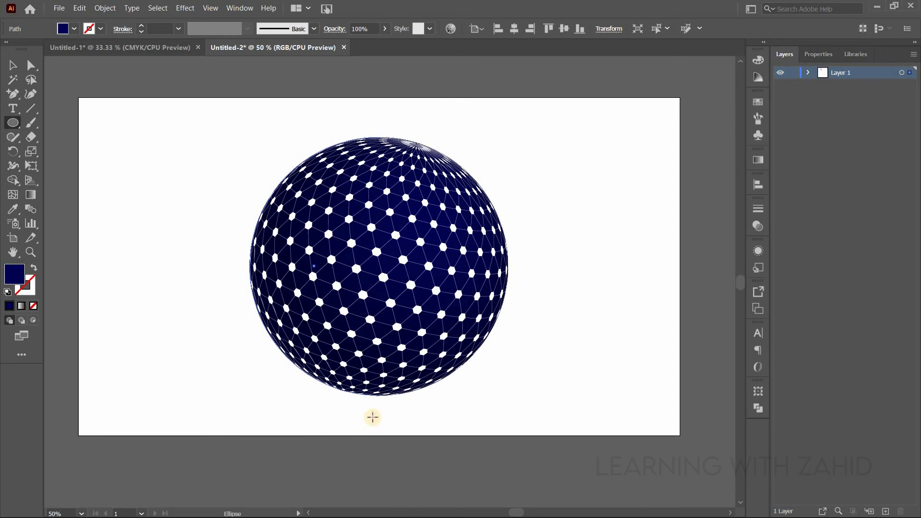
drag(373, 417, 458, 422)
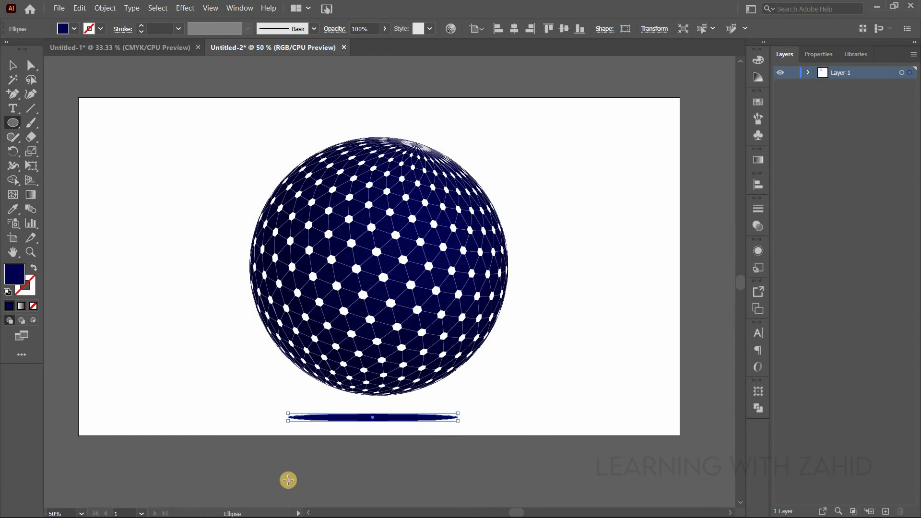
double_click(14, 271)
mouse_move(644, 321)
mouse_down()
mouse_move(658, 308)
mouse_move(632, 333)
mouse_move(515, 339)
mouse_up()
click(799, 192)
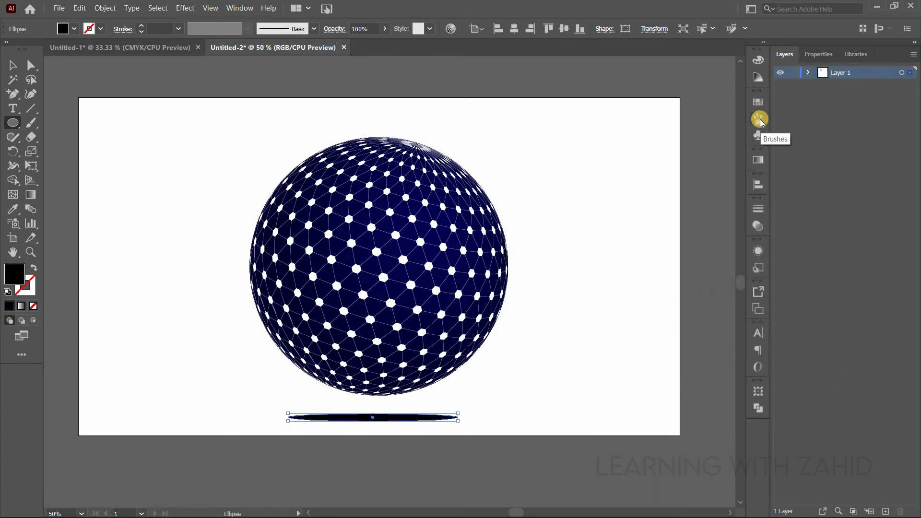
- Set the shadow ellipse's opacity to 25% and add a Feather effect with a 15 px radius
click(359, 27)
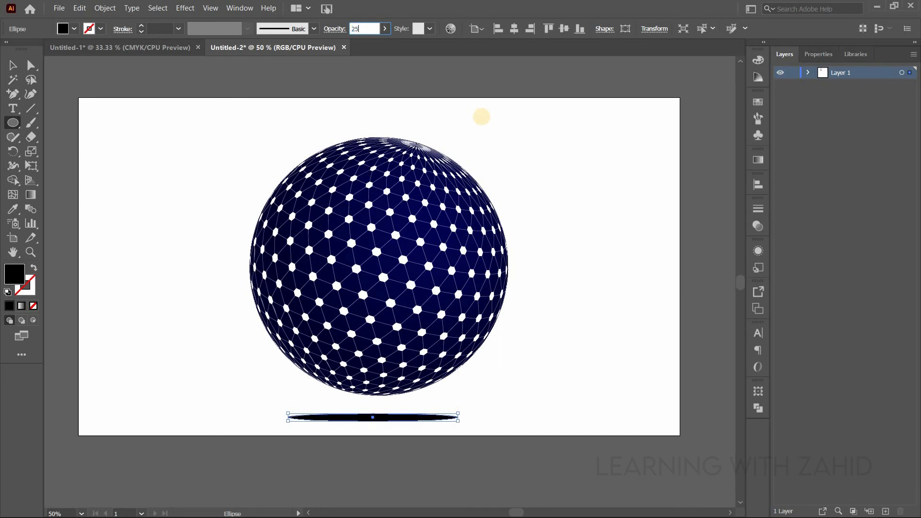
key(Tab)
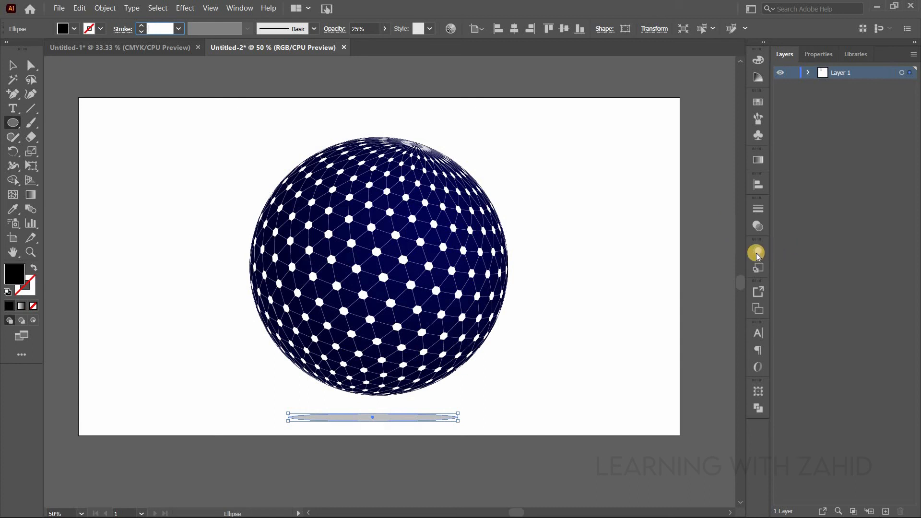
click(757, 253)
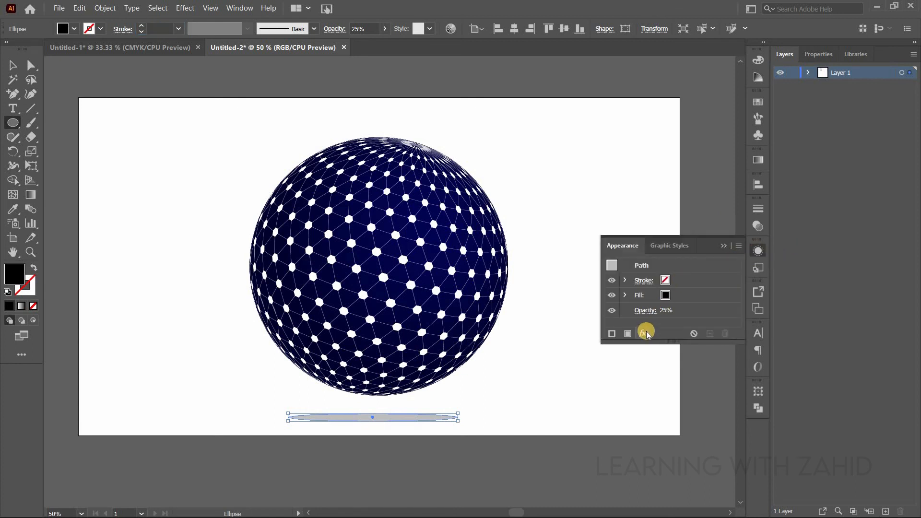
click(644, 333)
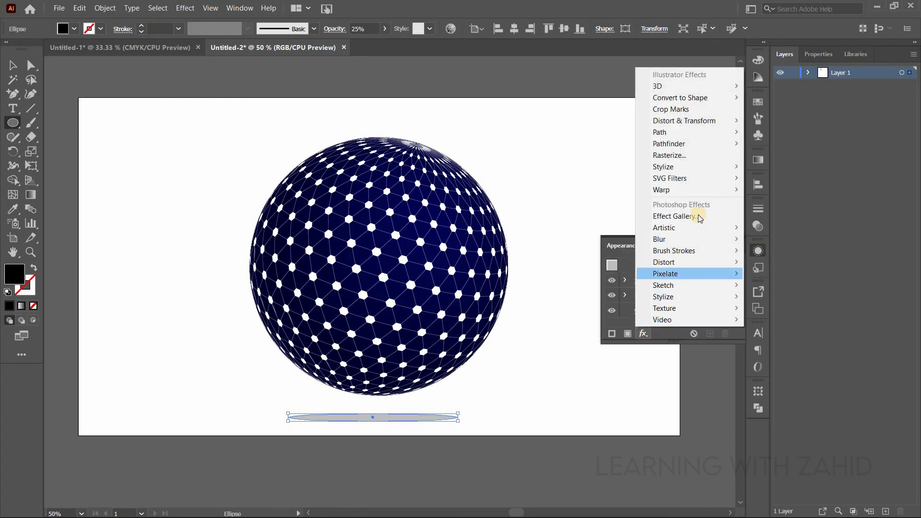
mouse_move(740, 172)
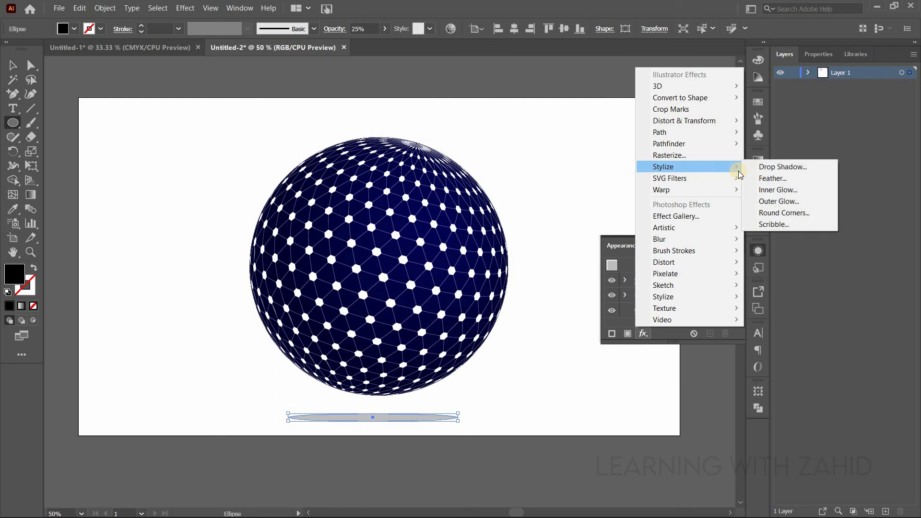
click(771, 178)
click(521, 165)
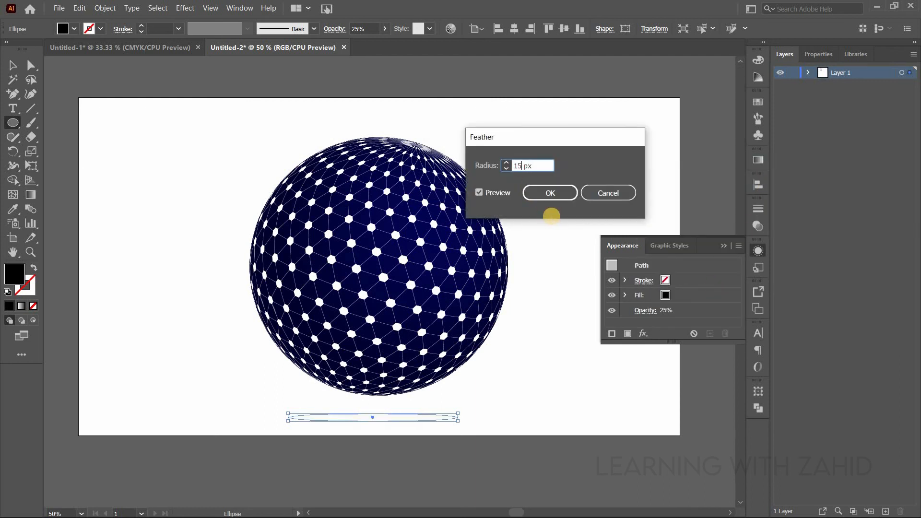
click(550, 193)
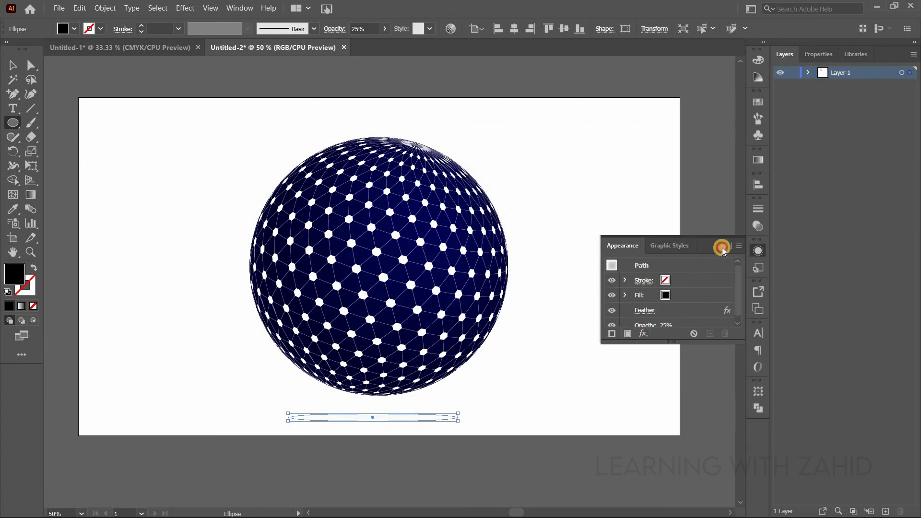
click(722, 247)
- Enlarge the shadow ellipse outward from its center, set its opacity to 50%, and deselect it
click(10, 66)
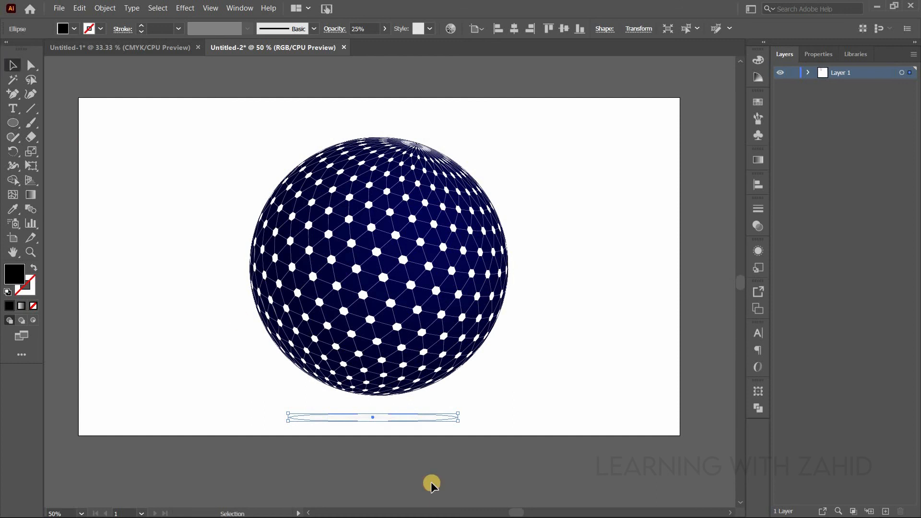
click(422, 474)
click(387, 419)
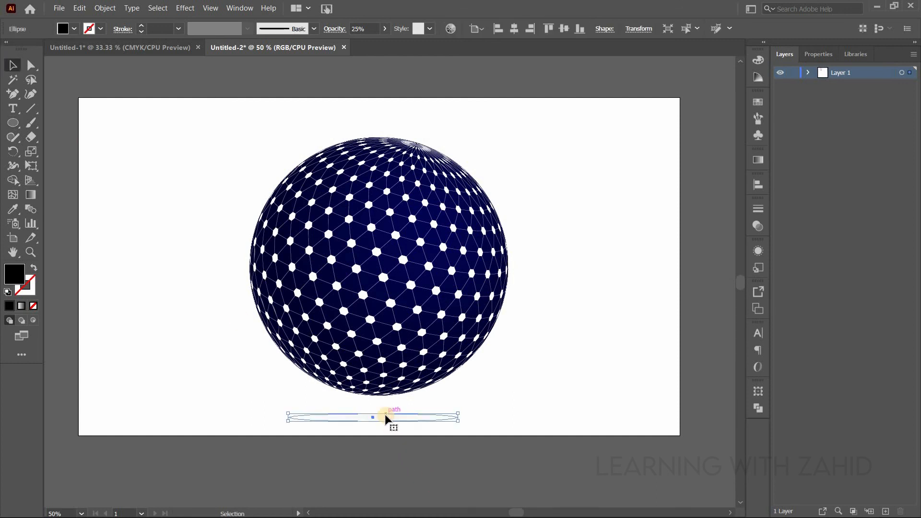
drag(459, 421, 483, 428)
click(360, 28)
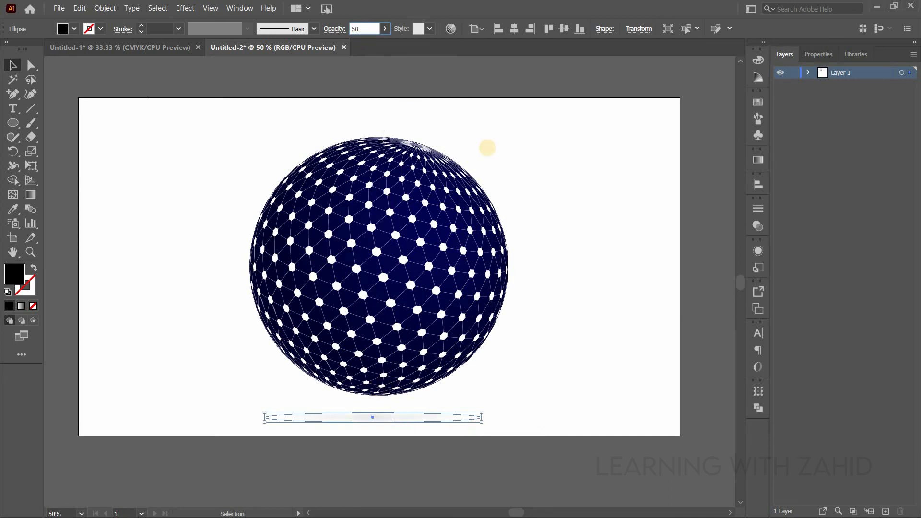
key(Tab)
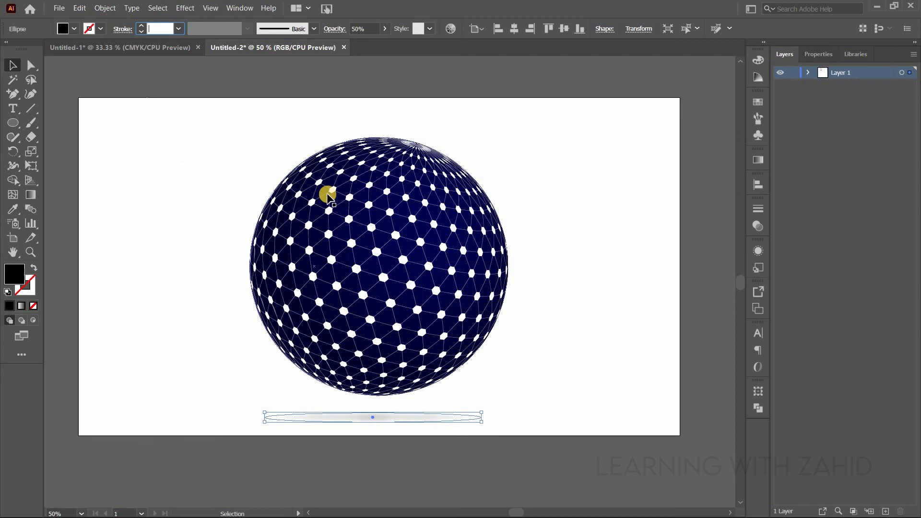
click(66, 131)
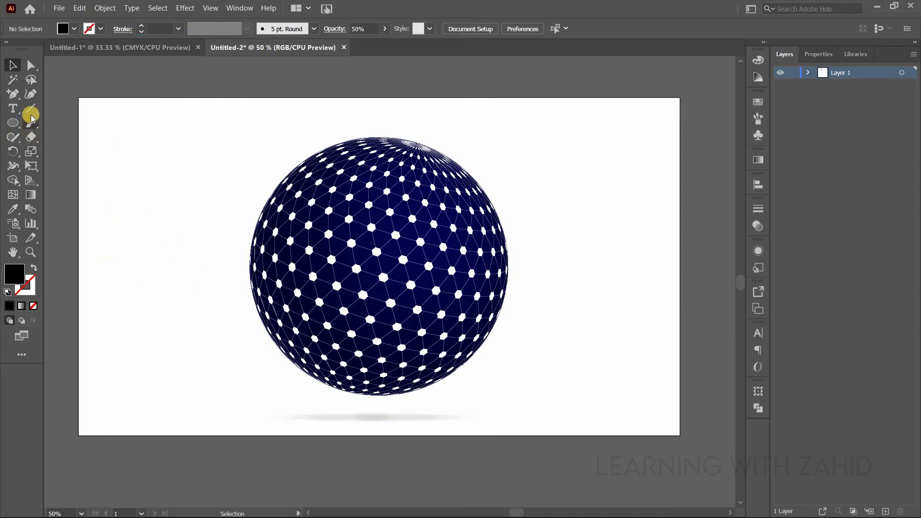
- Draw a rectangle covering the whole artboard and send it to the back behind the globe and shadow
drag(17, 123, 678, 437)
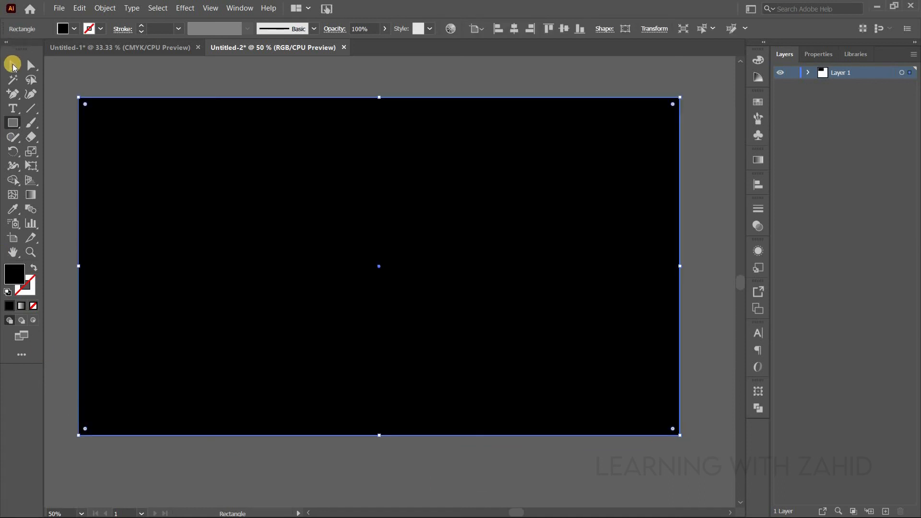
click(13, 65)
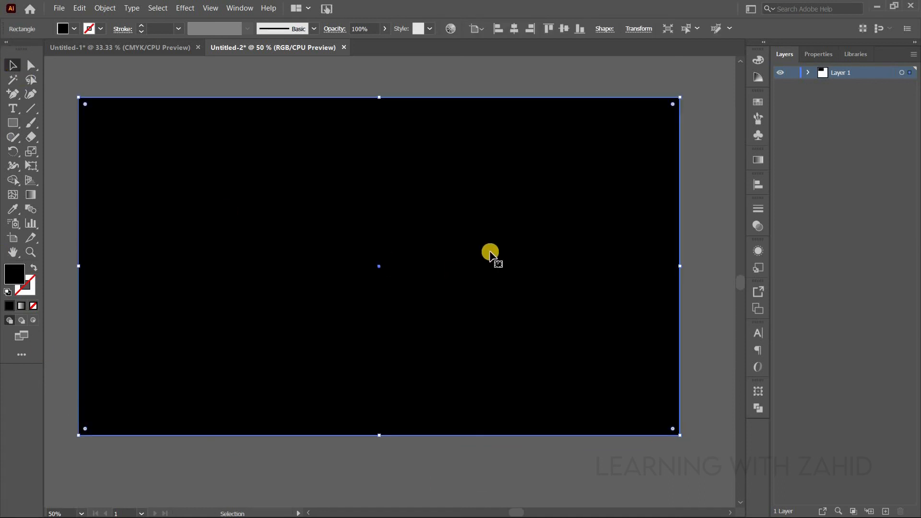
right_click(561, 190)
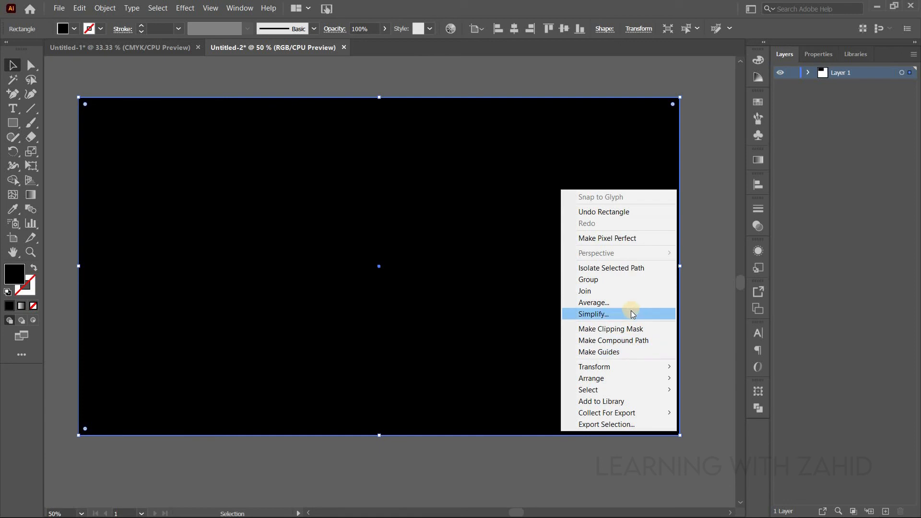
mouse_move(640, 379)
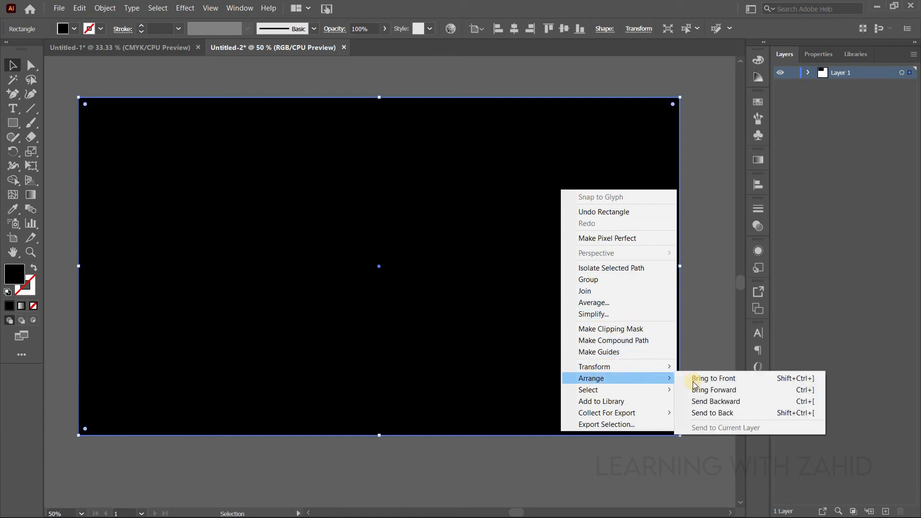
click(725, 414)
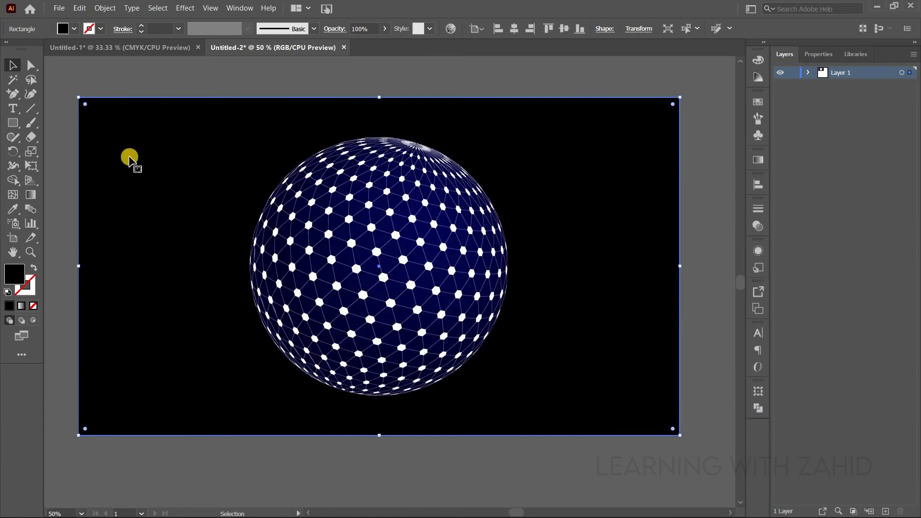
- Change the background rectangle's fill to a light gray swatch
click(73, 29)
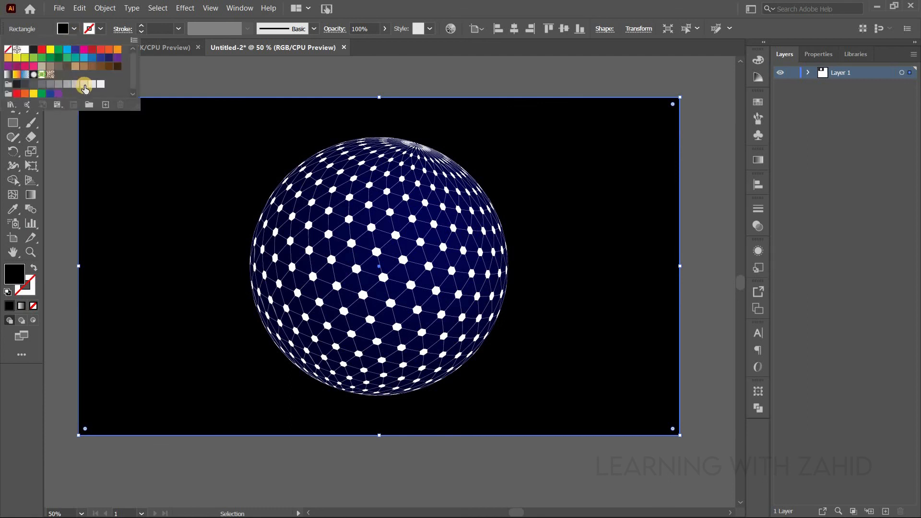
click(82, 84)
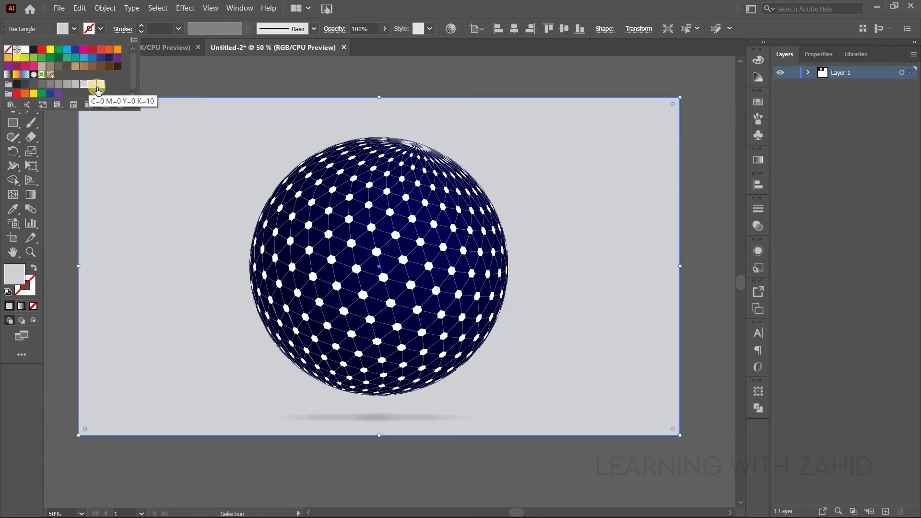